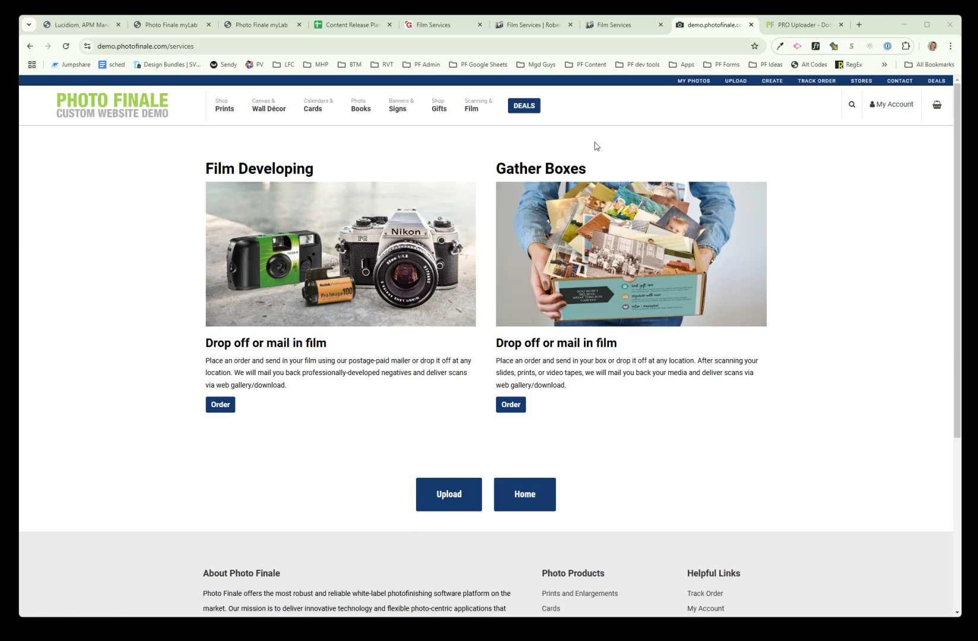
Step: Add a 35mm Color Film developing order with Medium Res Scan and No Prints ($18.00) to the cart
click(315, 273)
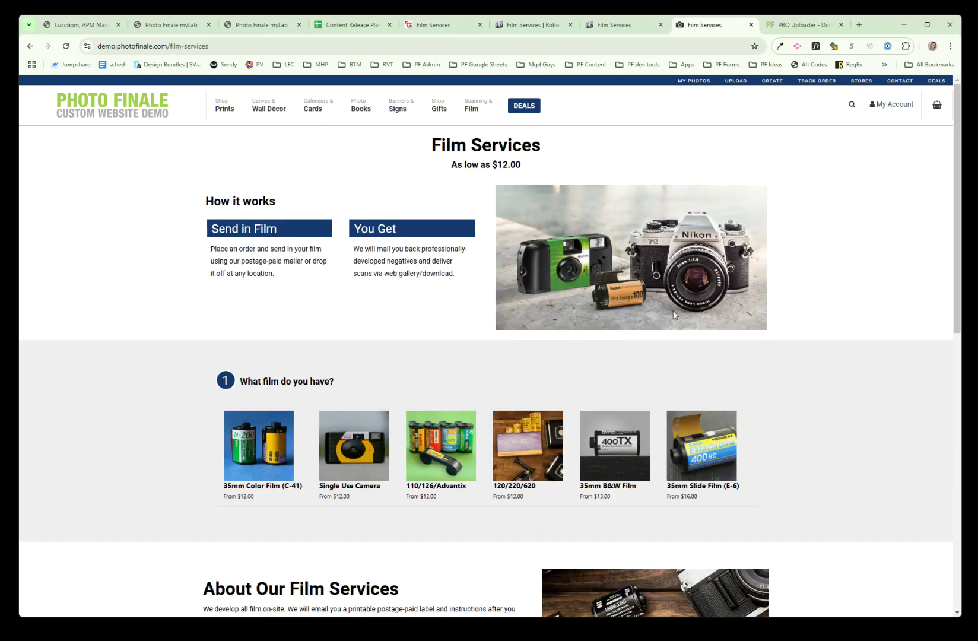
scroll(823, 327, down, 2)
scroll(824, 327, down, 2)
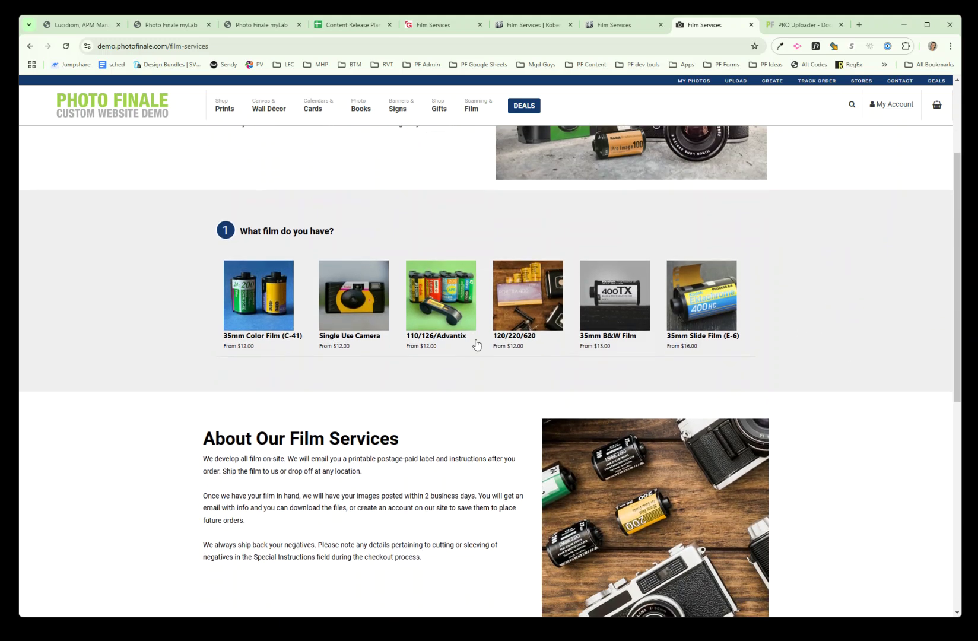
click(284, 309)
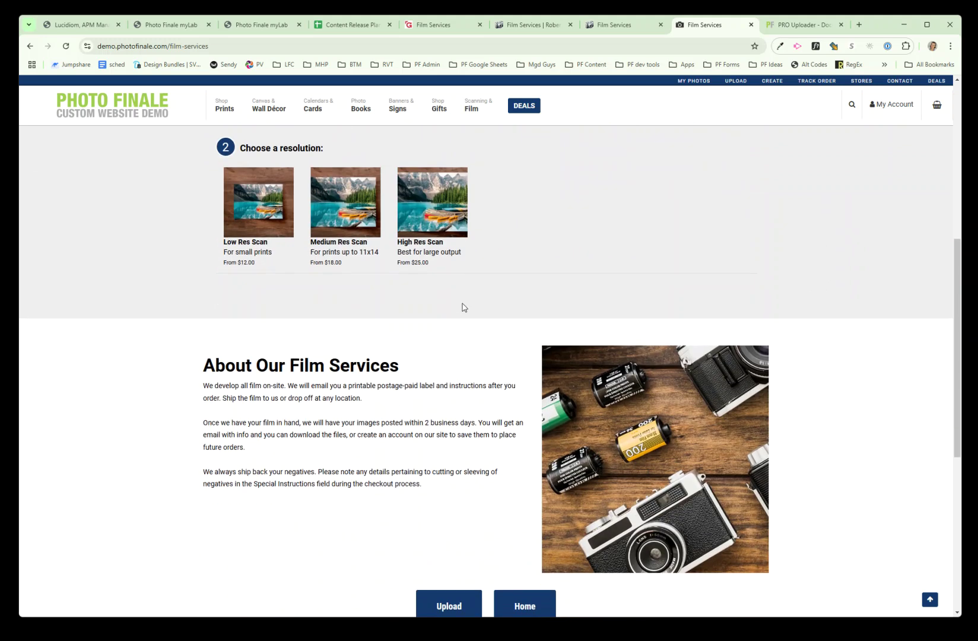
click(328, 213)
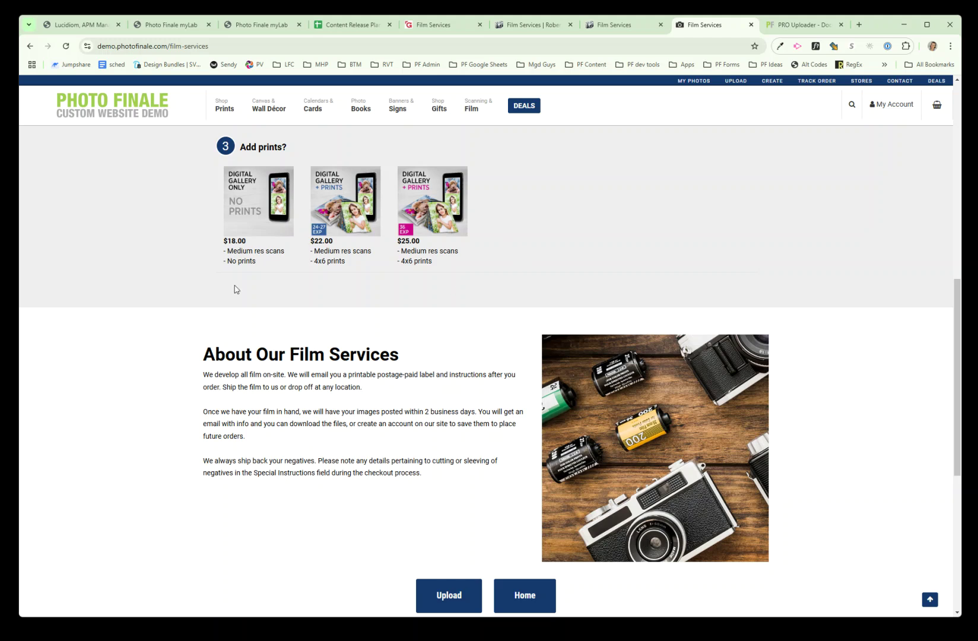
click(242, 202)
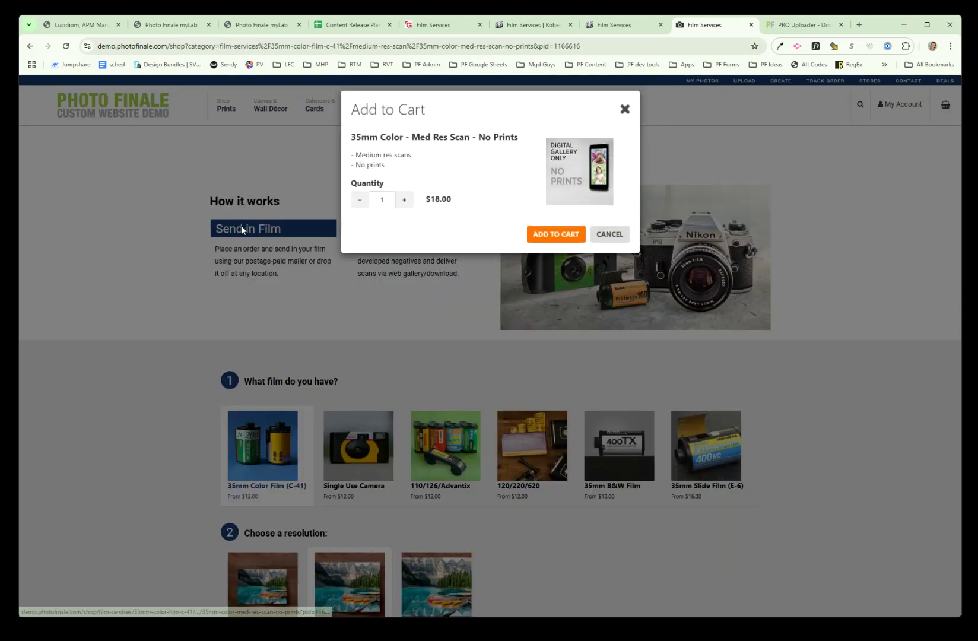
click(556, 235)
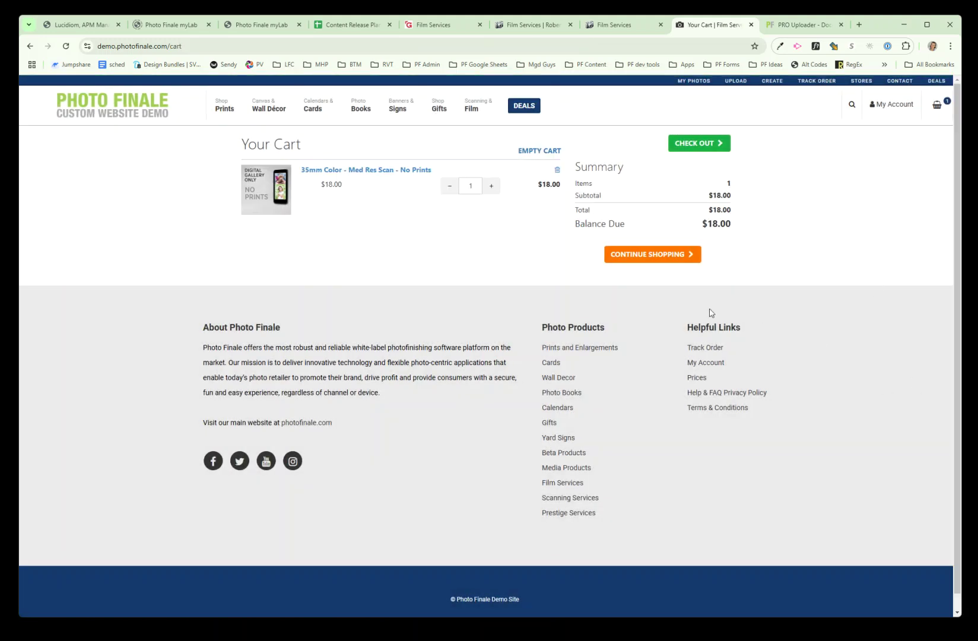
Step: Check out the film order with in-store pickup and payment, then place it
click(696, 146)
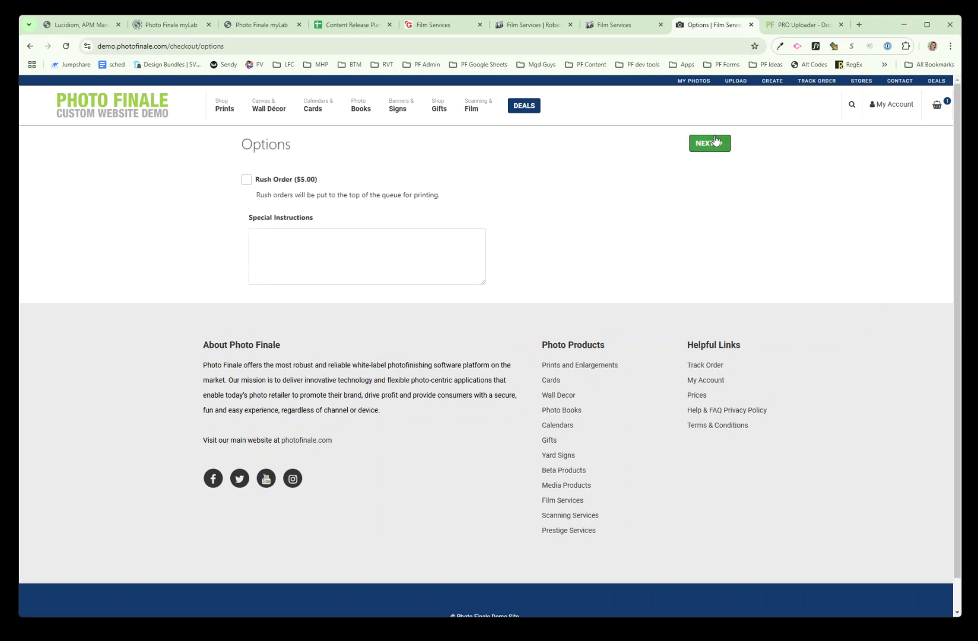
click(715, 144)
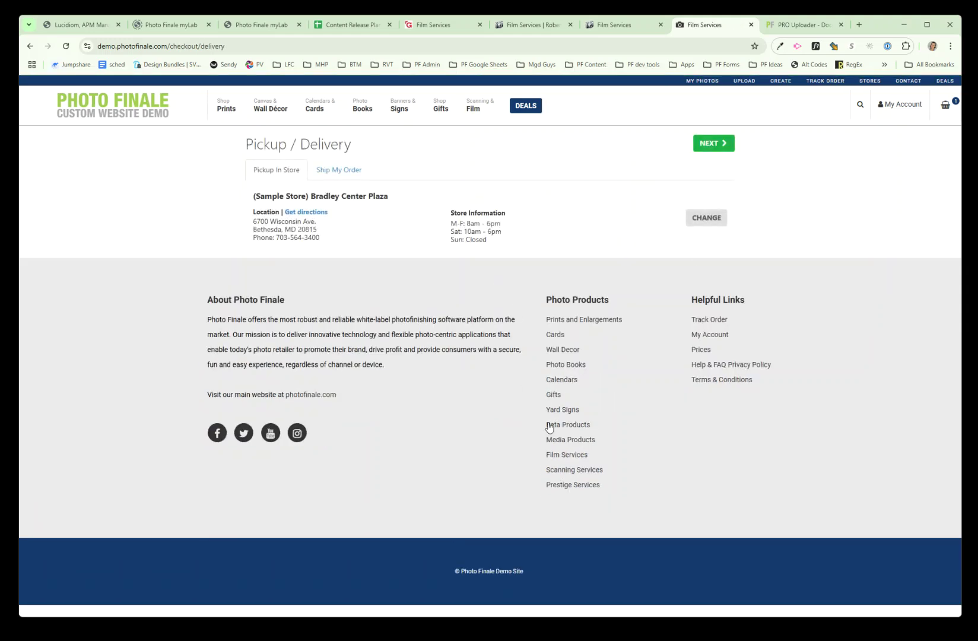
click(723, 143)
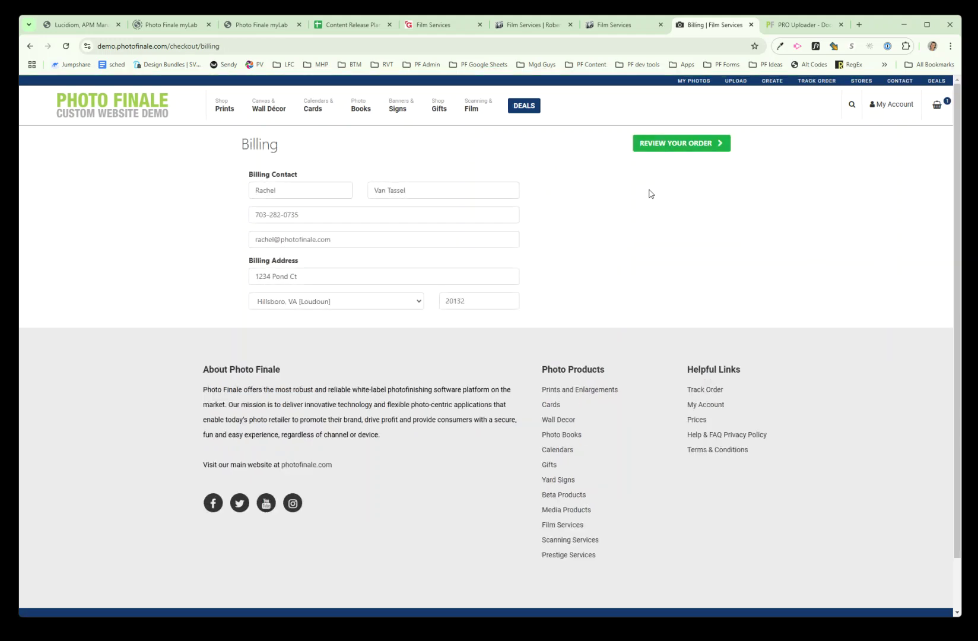
click(674, 146)
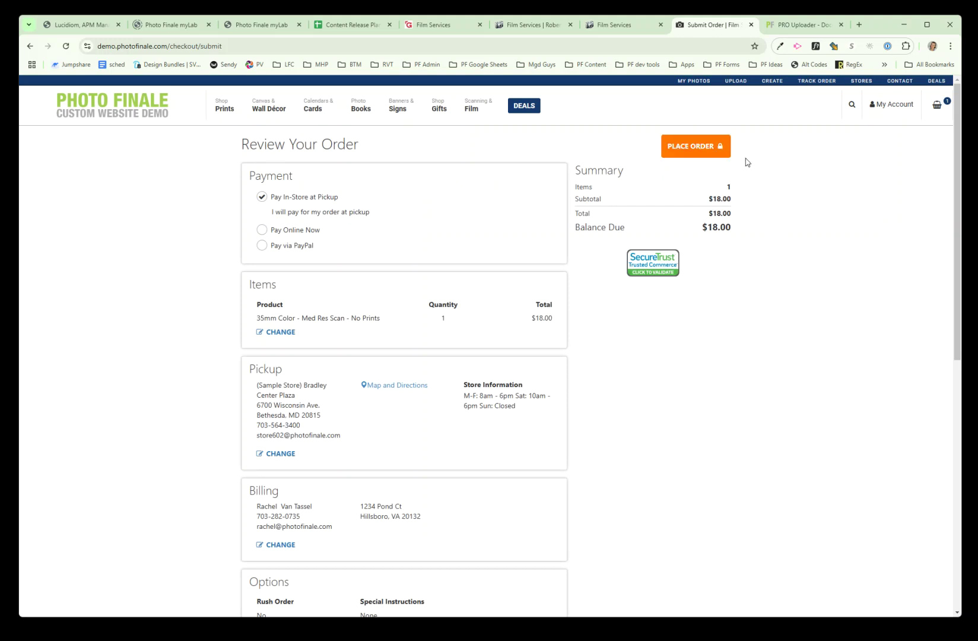
click(693, 146)
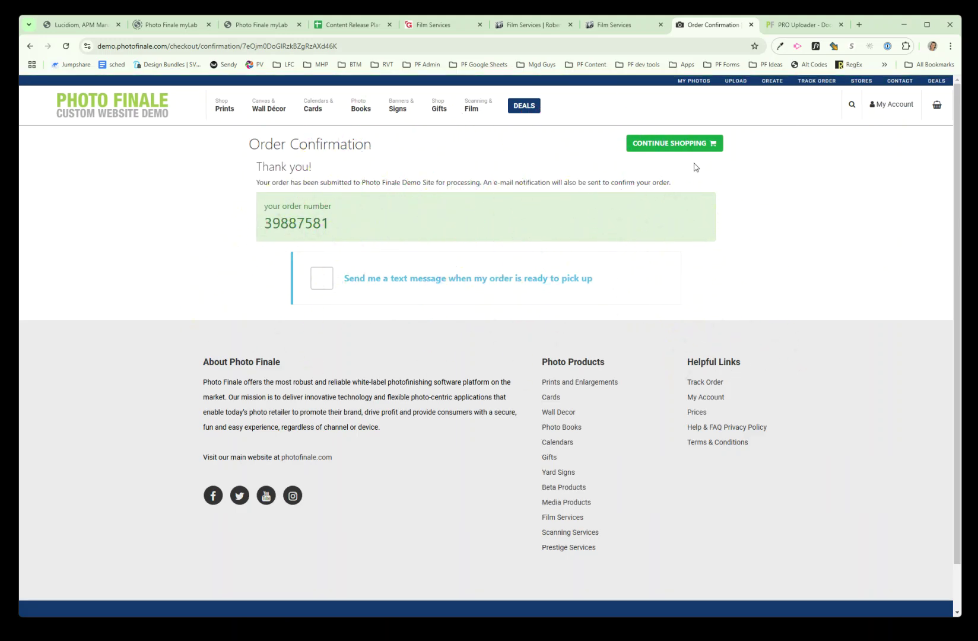
Step: Leave the order confirmation and sign out of the customer account from My Account
click(712, 145)
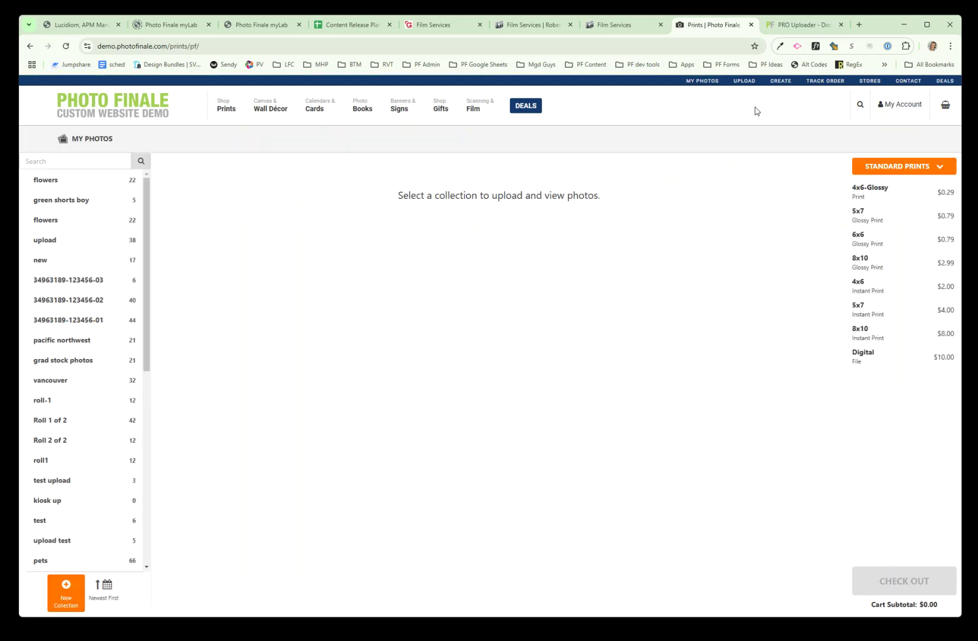
click(901, 104)
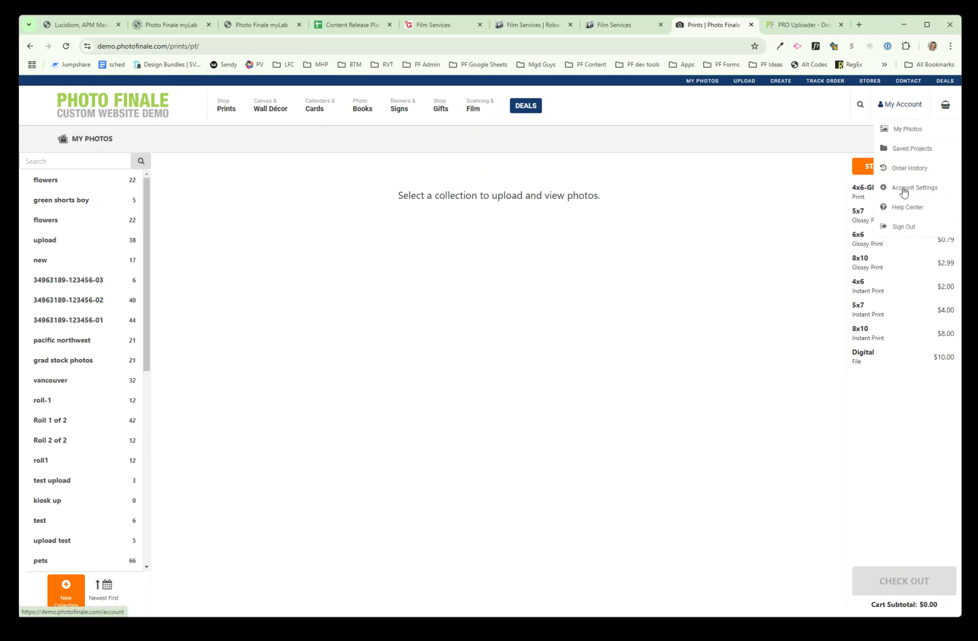
click(927, 228)
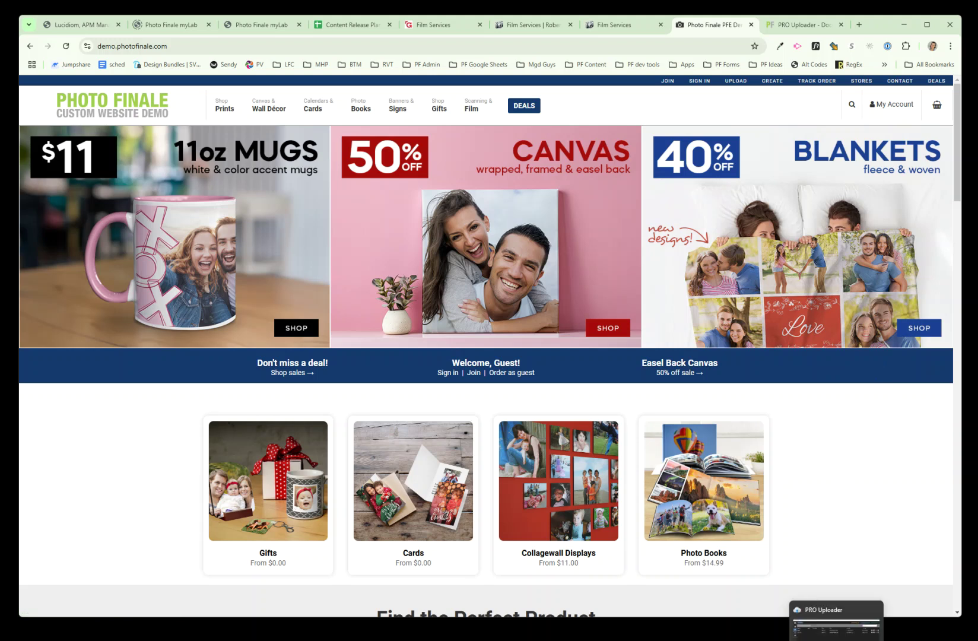
Step: Bring up PRO Uploader, minimize Chrome, and nudge the uploader window slightly upward
click(836, 638)
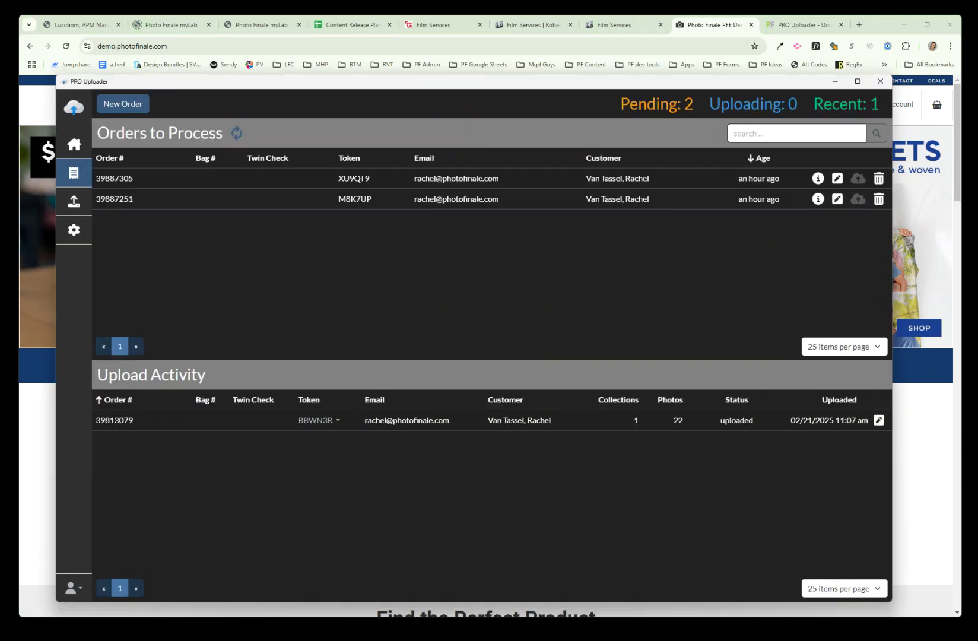
click(903, 25)
drag(565, 83, 564, 75)
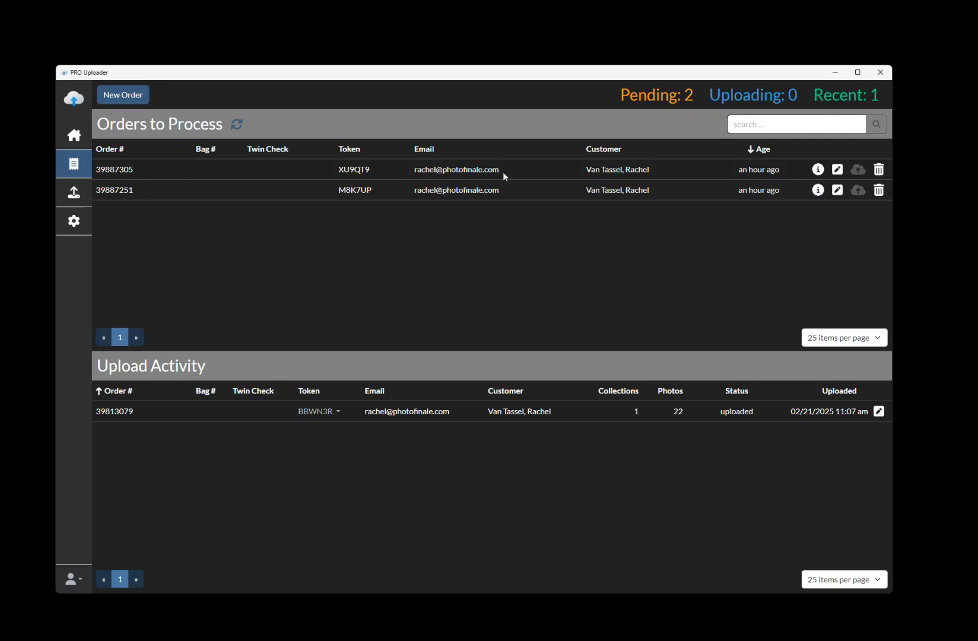
Step: Attach the flowers folder from 'copied to marcom' to the first pending order and start its upload
click(535, 175)
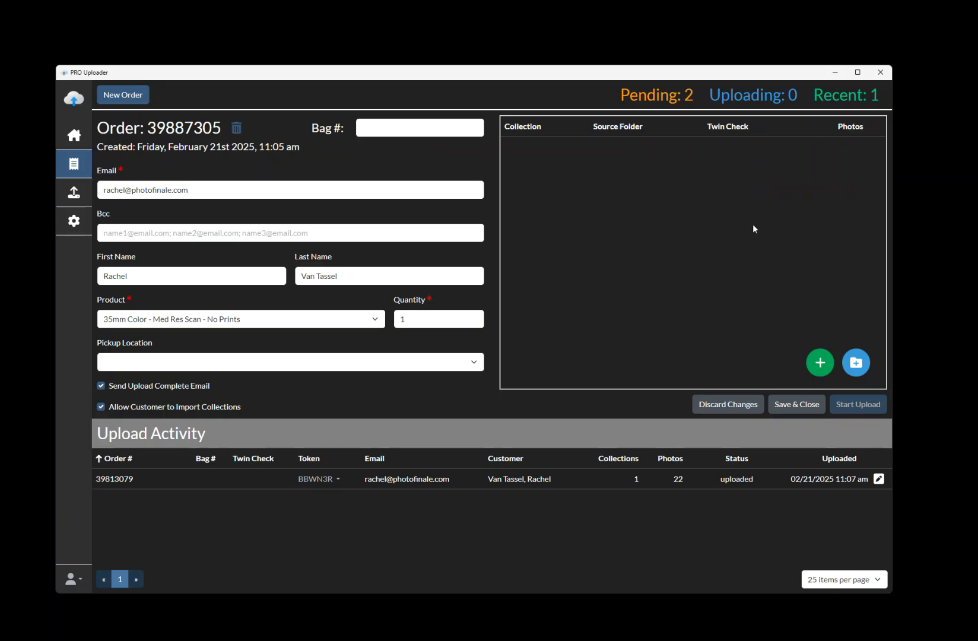
click(856, 365)
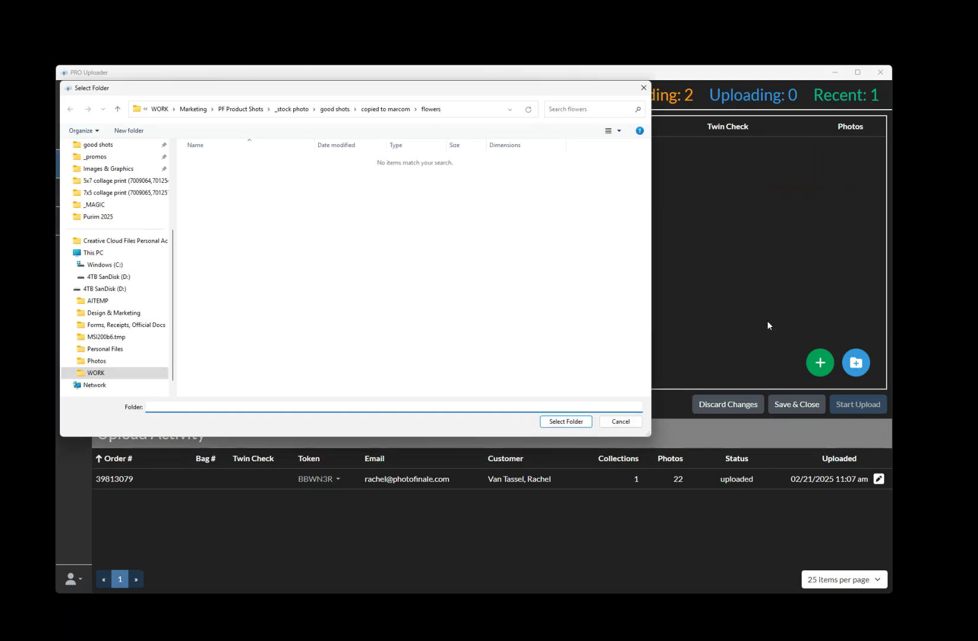
click(386, 109)
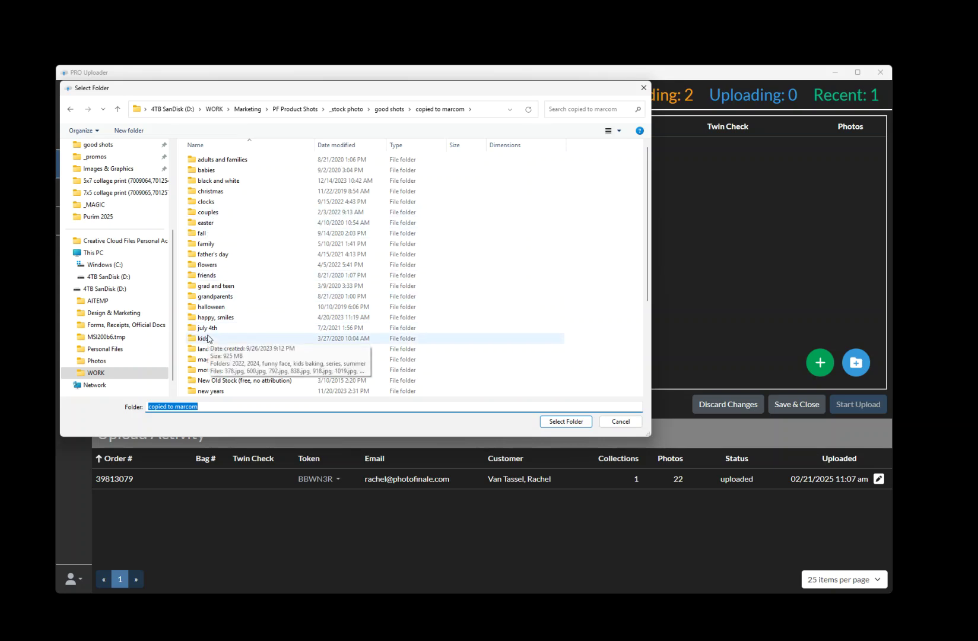
click(208, 266)
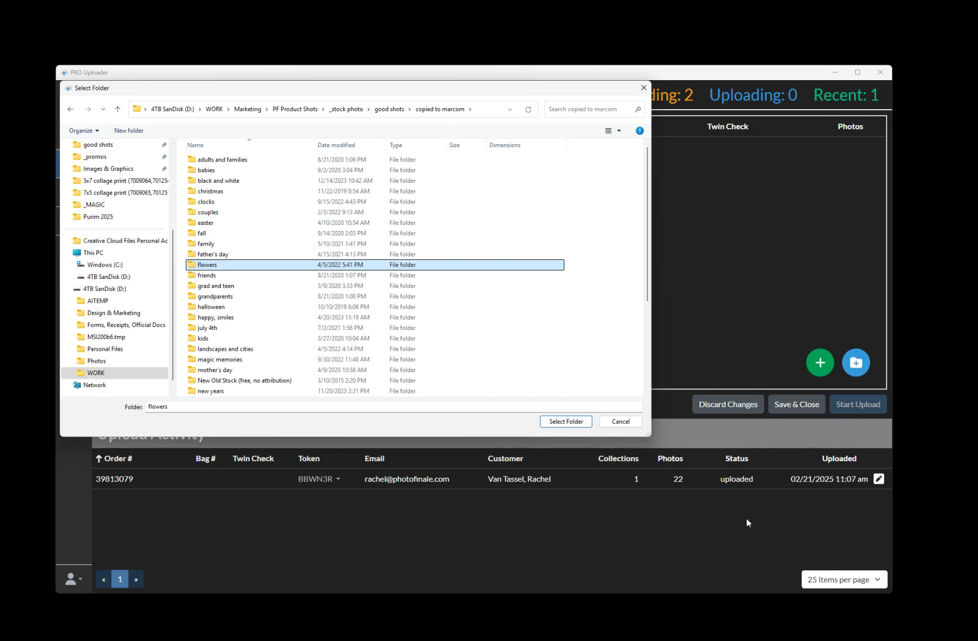
click(566, 422)
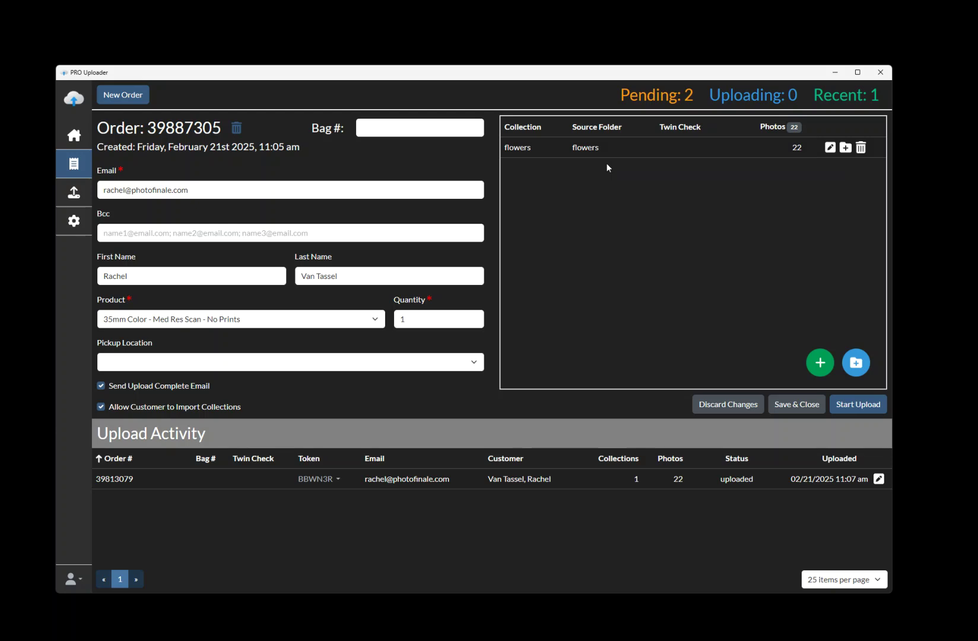
click(869, 405)
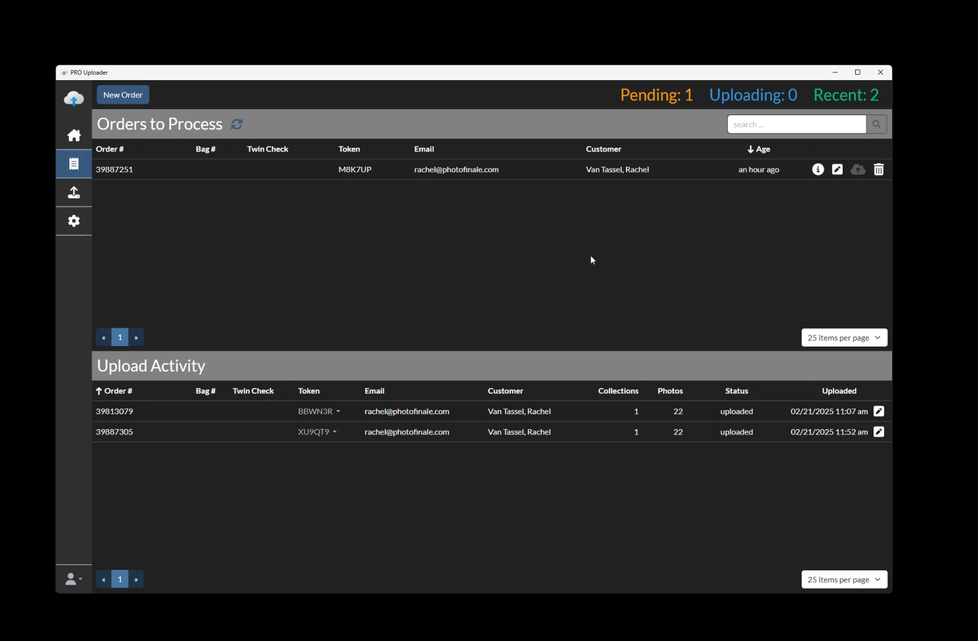
Step: Open the uploader's Settings page
click(74, 222)
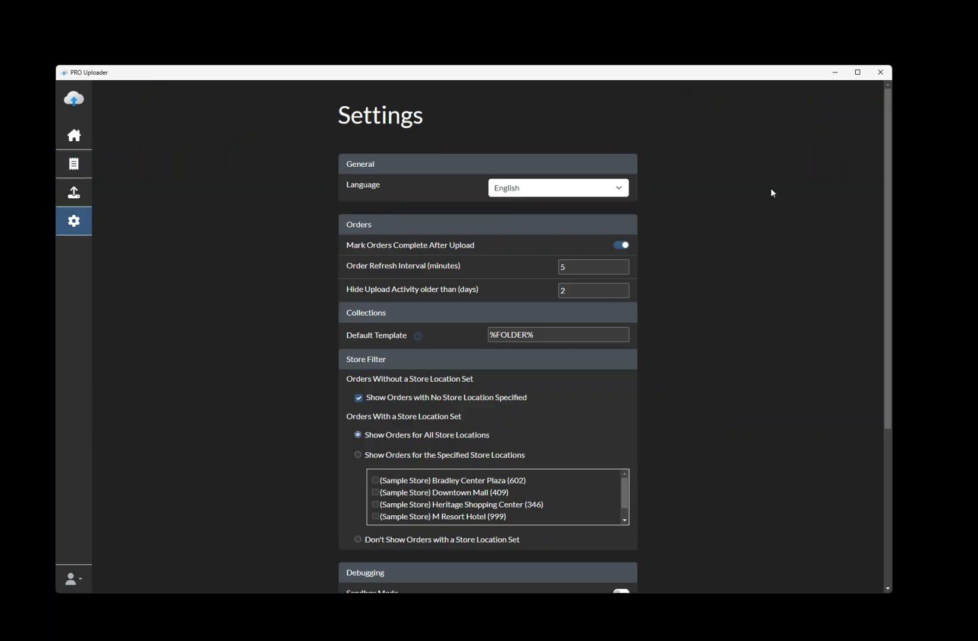
scroll(804, 316, down, 4)
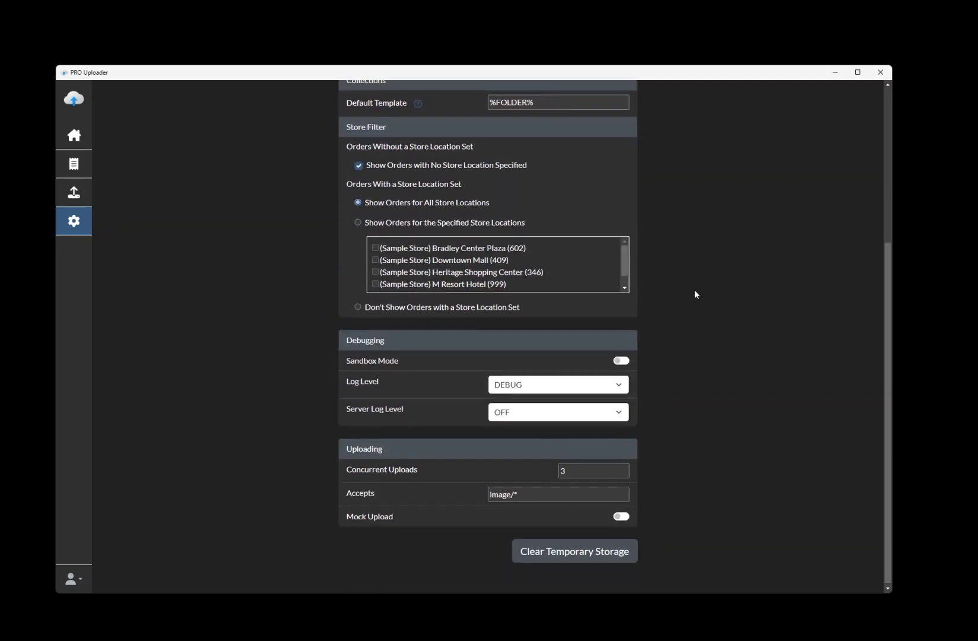
scroll(696, 295, up, 1)
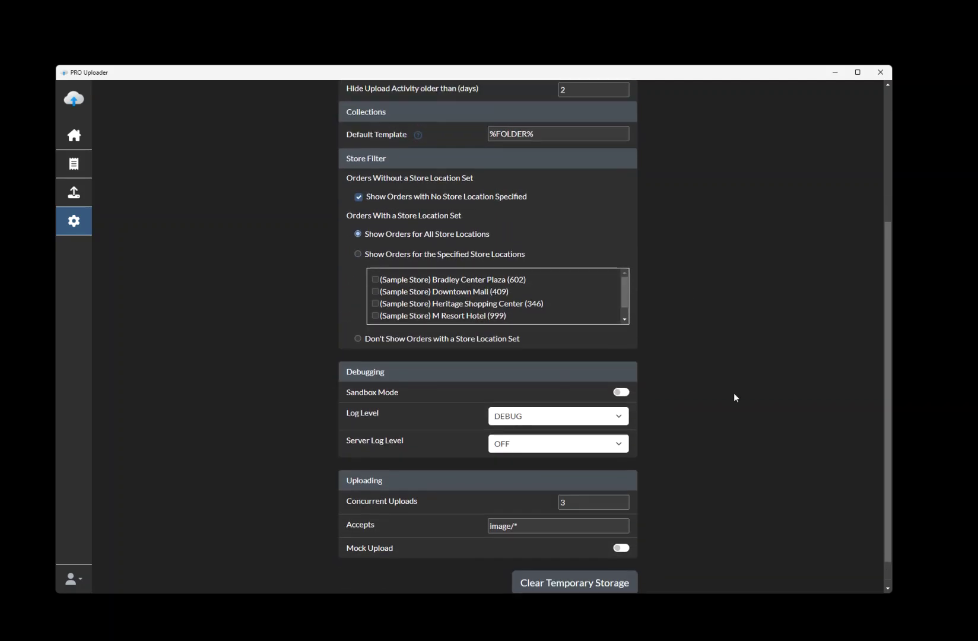
scroll(728, 456, down, 1)
scroll(701, 373, up, 4)
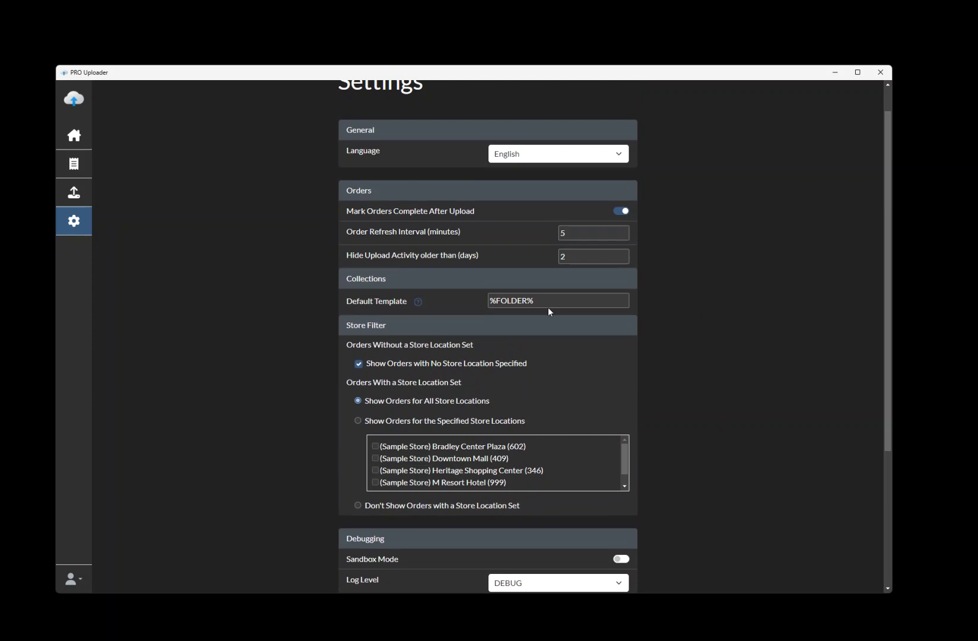
click(419, 302)
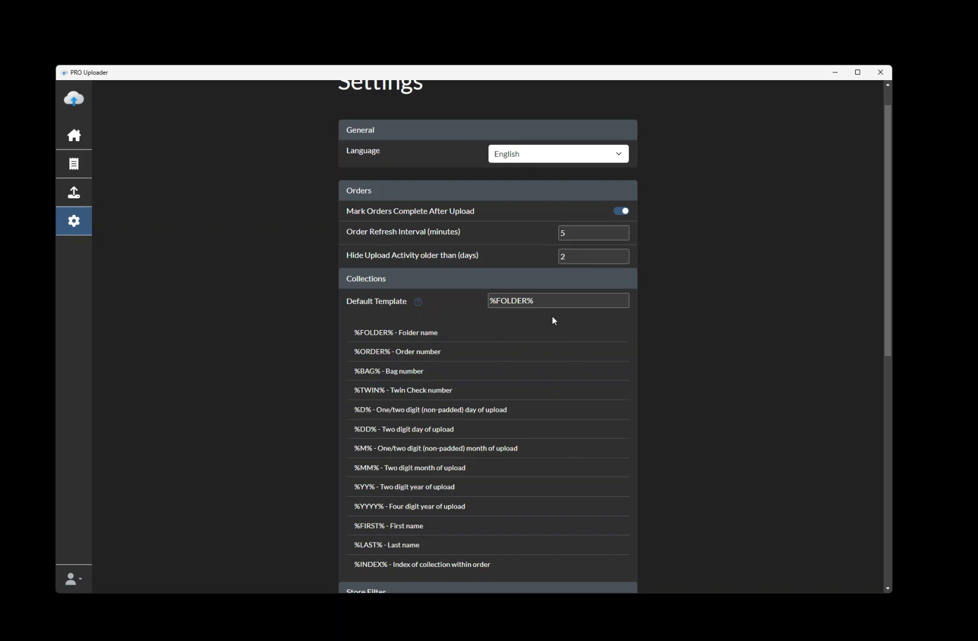
drag(545, 301, 476, 301)
click(700, 303)
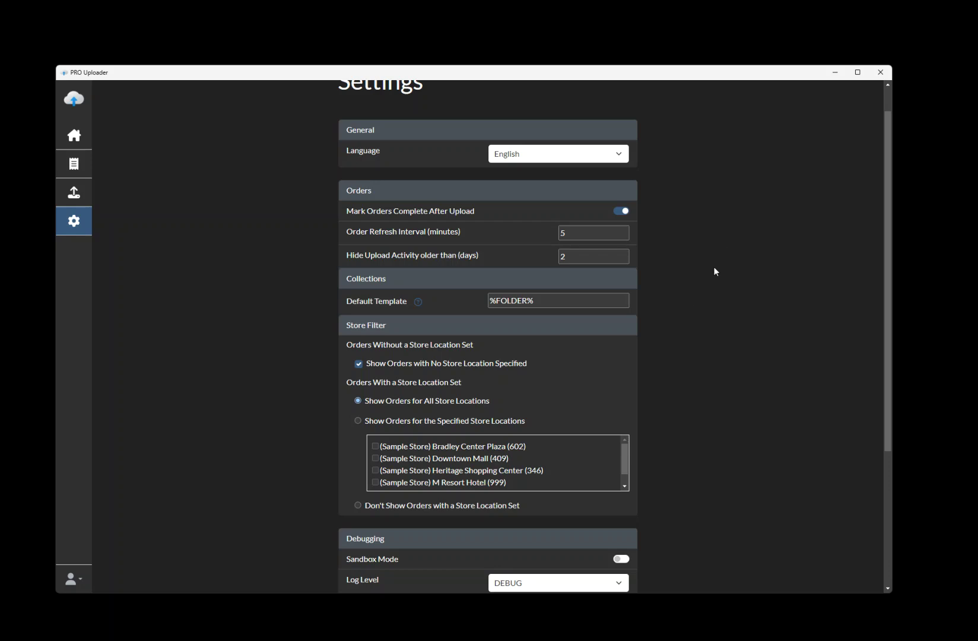
scroll(719, 397, down, 2)
scroll(723, 396, up, 3)
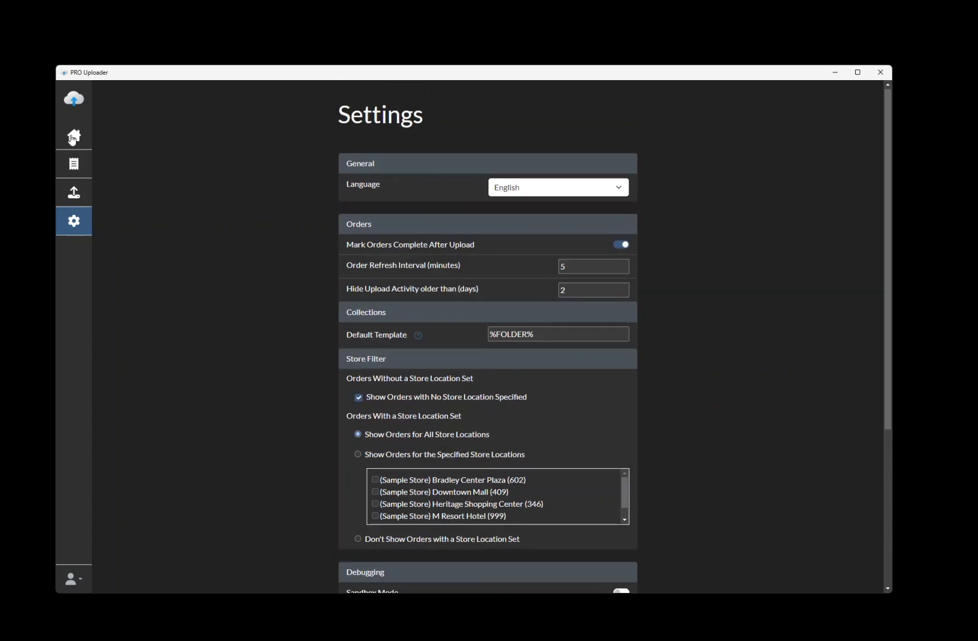
click(73, 163)
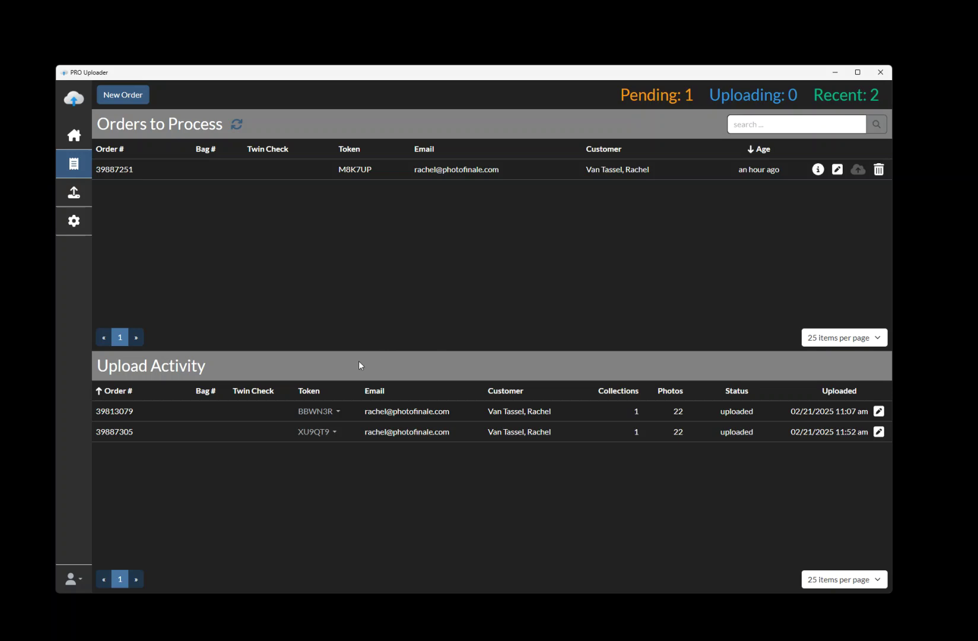
click(336, 411)
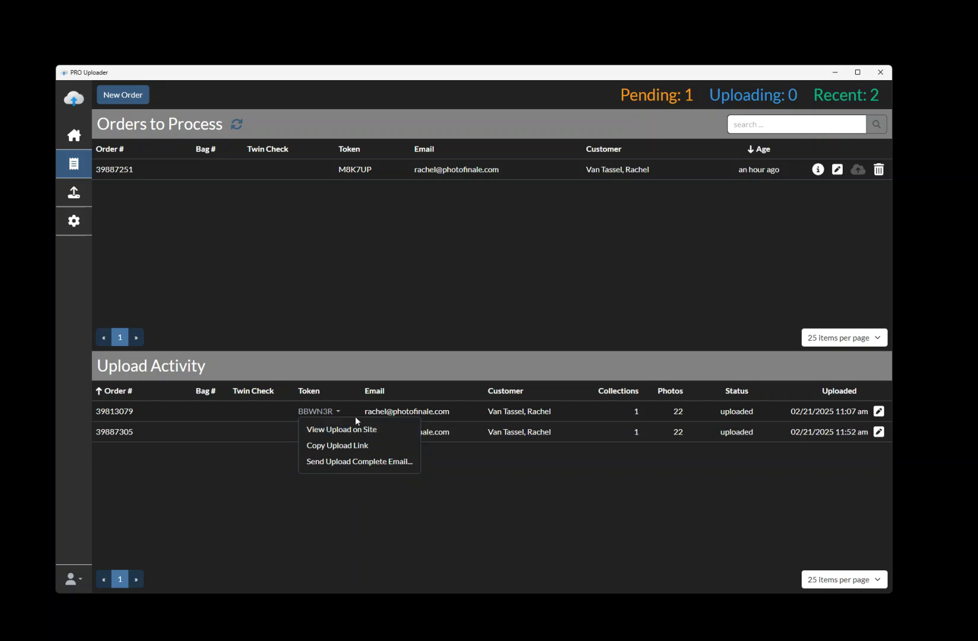
click(558, 307)
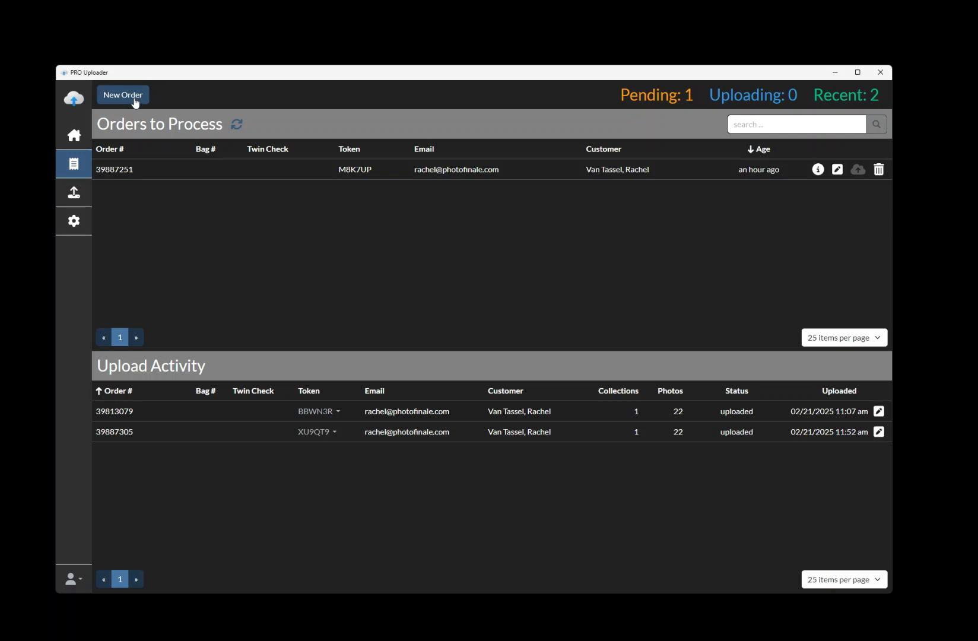
Step: Start a blank New Order form from the Orders to Process screen
click(124, 98)
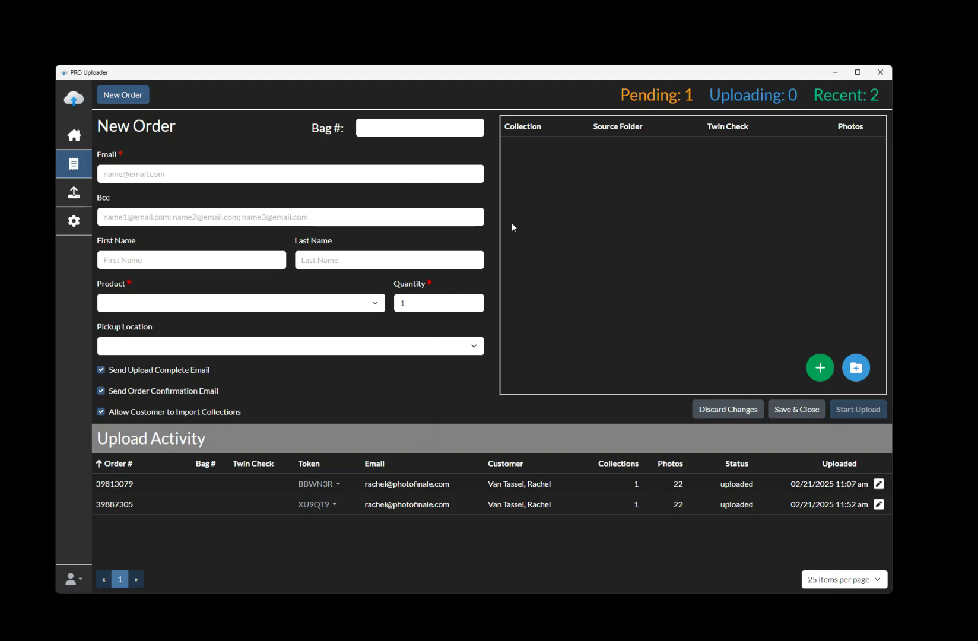
click(287, 639)
click(251, 630)
drag(977, 15, 409, 34)
drag(564, 430, 785, 559)
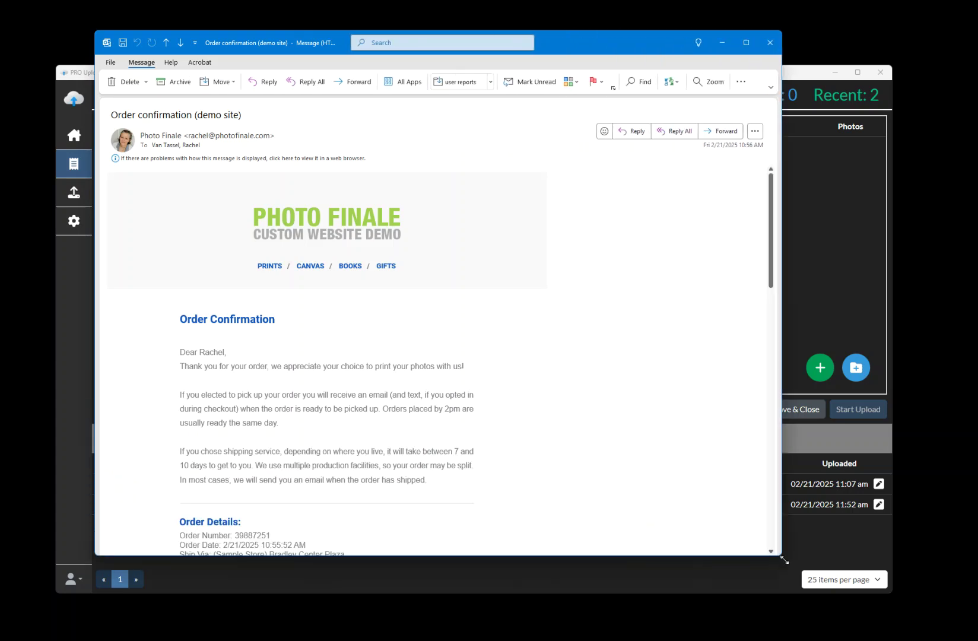
scroll(479, 394, down, 1)
scroll(479, 394, down, 4)
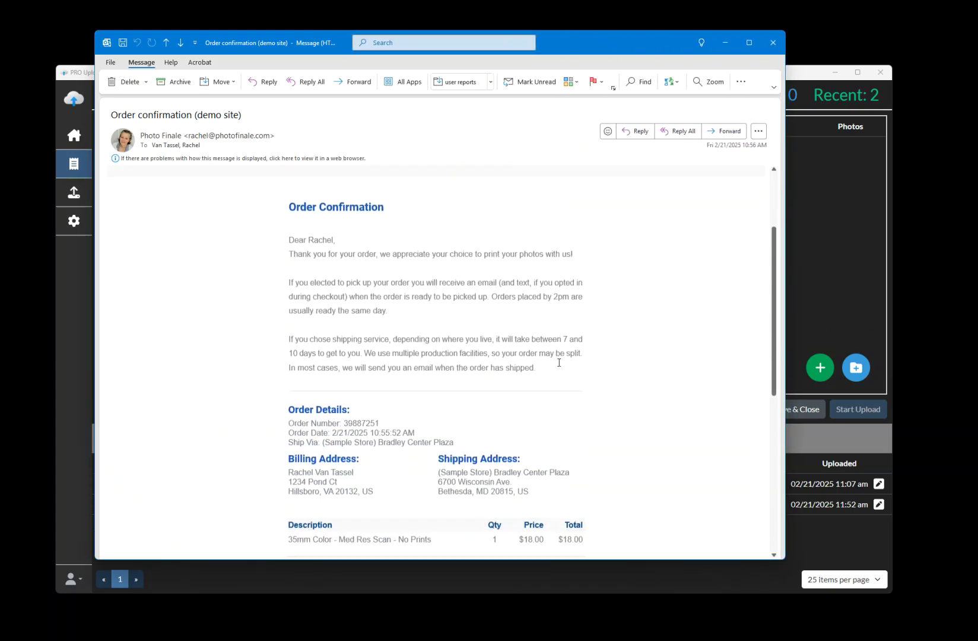
scroll(558, 361, down, 3)
scroll(671, 235, up, 2)
scroll(672, 235, up, 1)
click(772, 42)
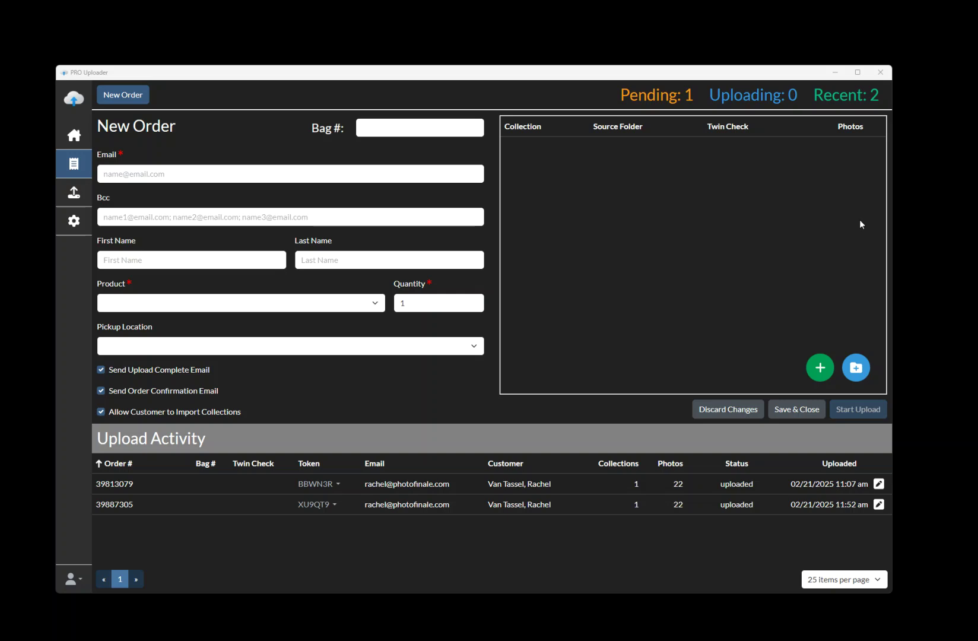
key(alt+Tab)
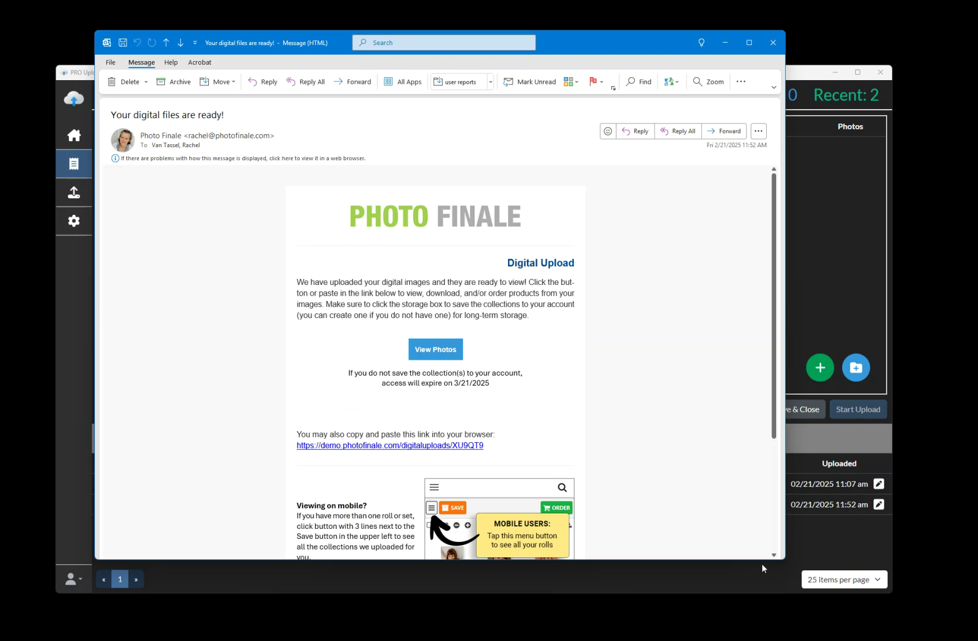
Step: Enlarge the email, check the 3/21/2025 access expiry note, and follow View Photos to the gallery
drag(761, 559, 773, 623)
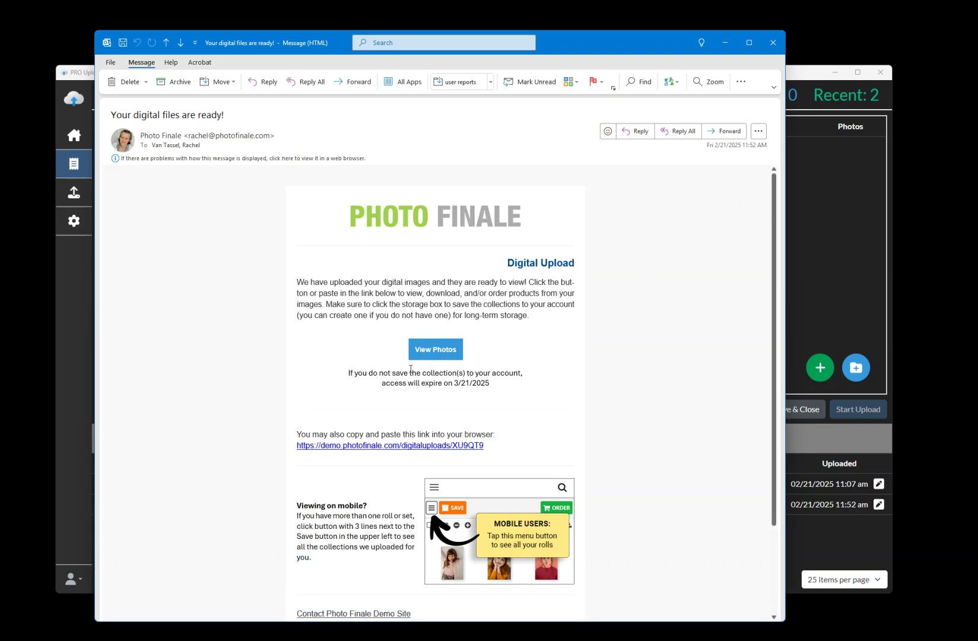
drag(346, 374, 506, 383)
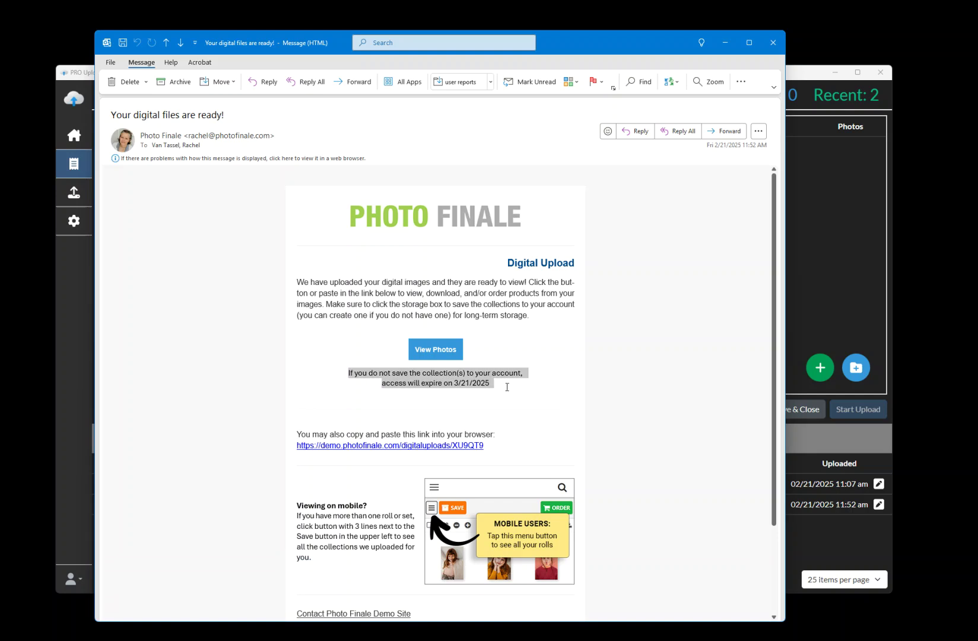
click(508, 389)
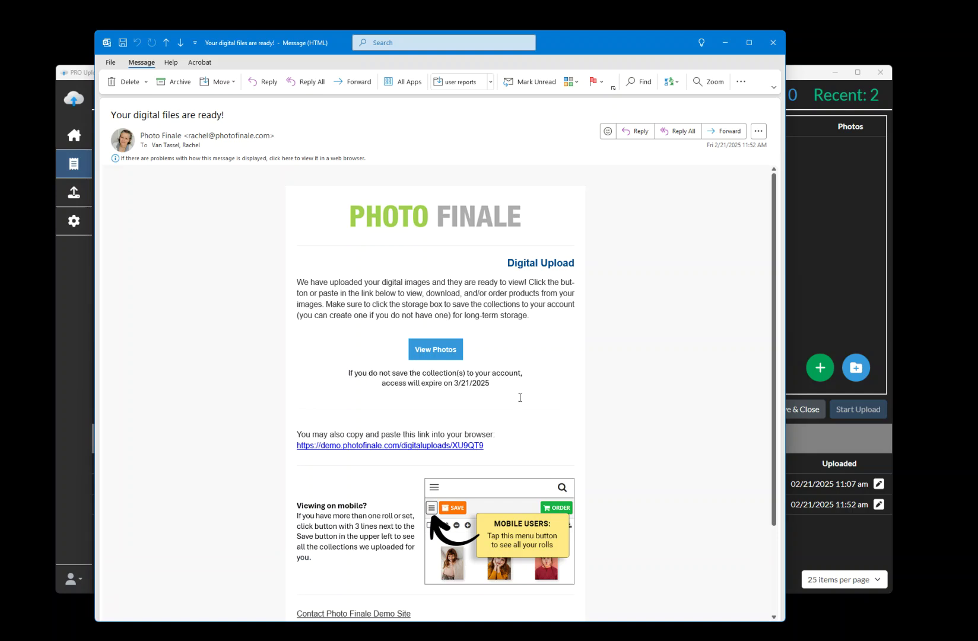
drag(493, 386, 363, 382)
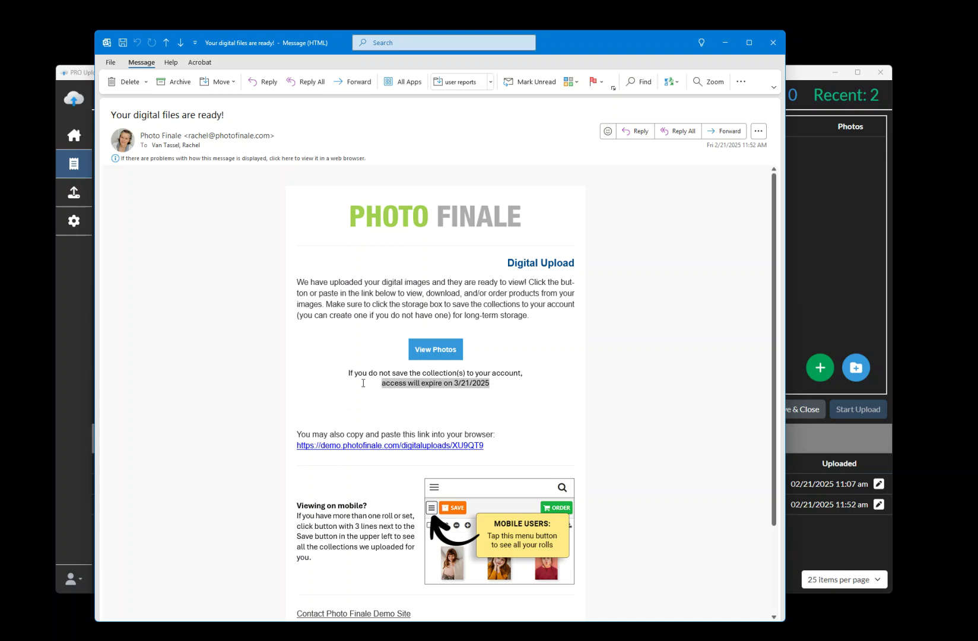
click(399, 398)
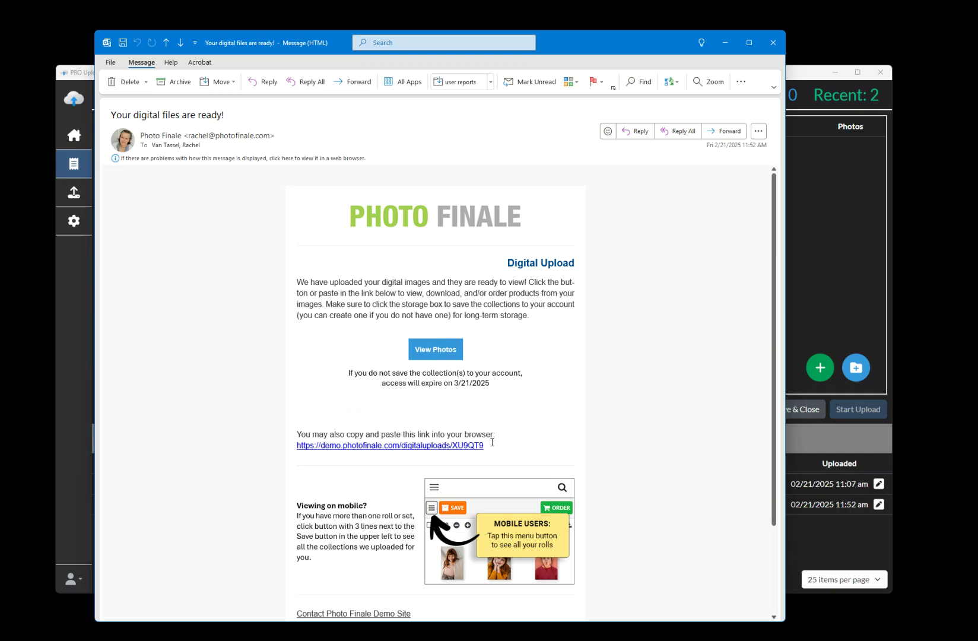
scroll(492, 442, down, 1)
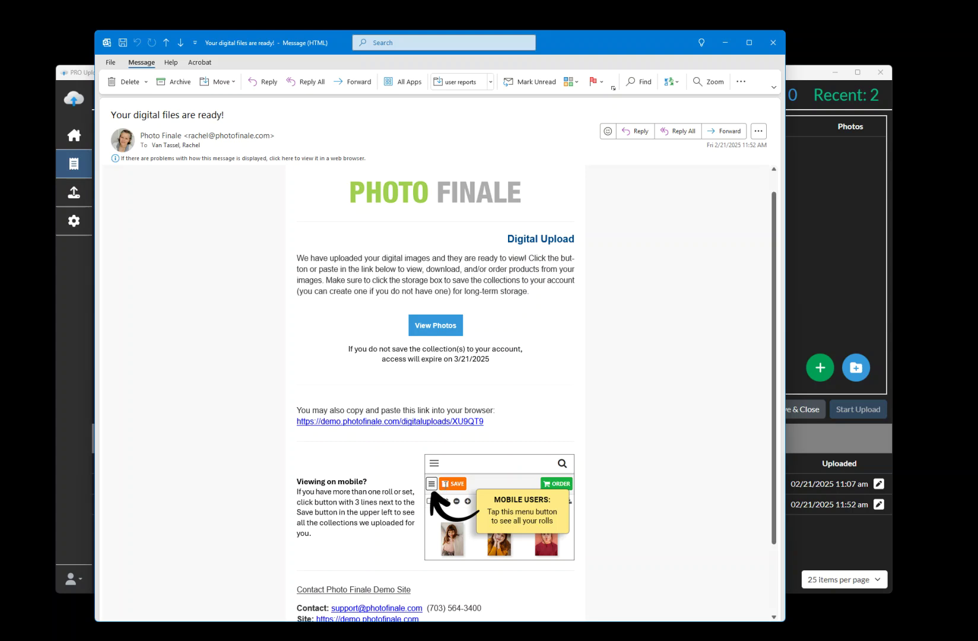
click(437, 328)
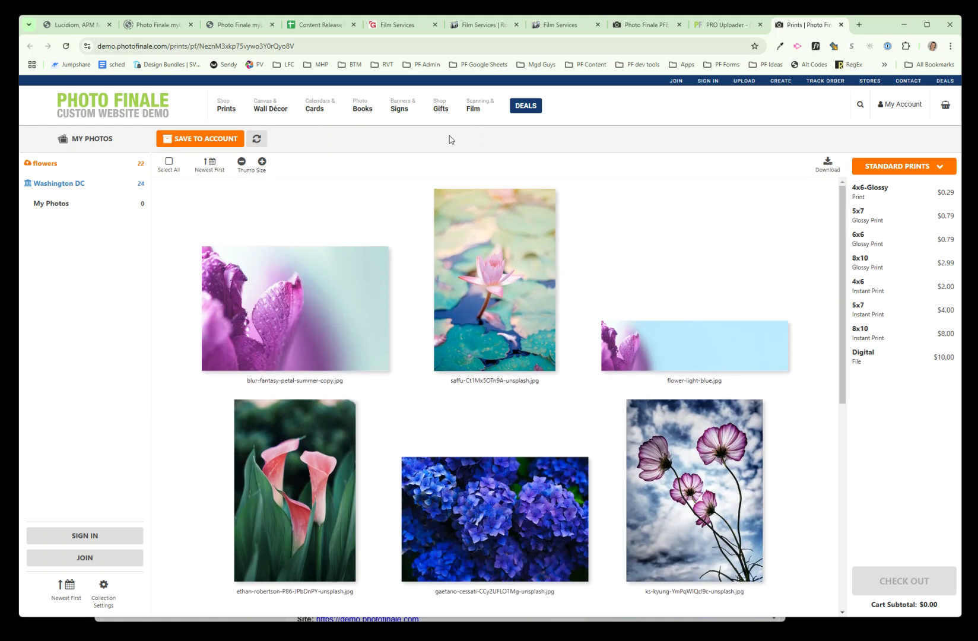
mouse_move(408, 358)
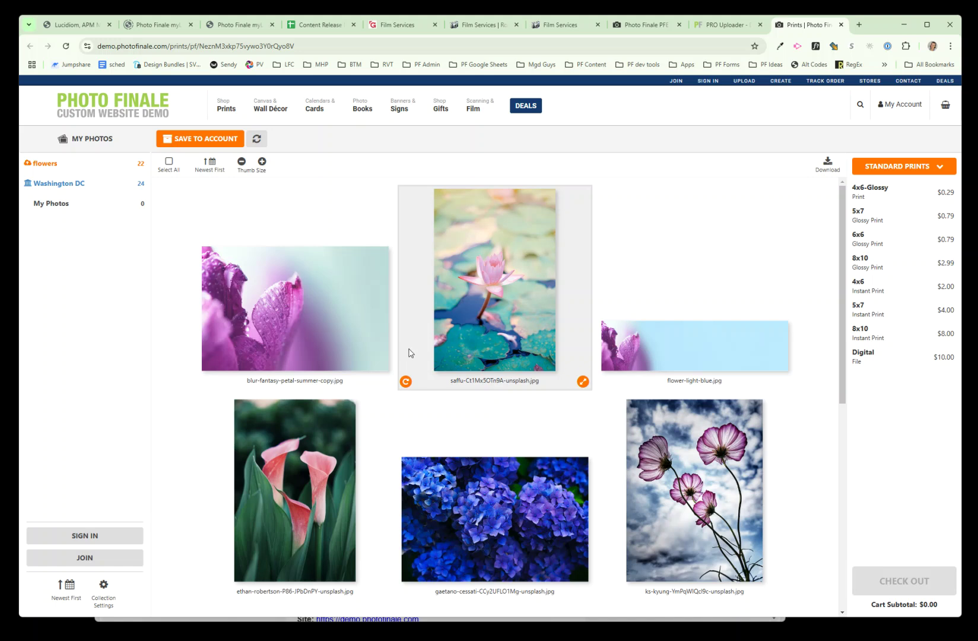
click(340, 292)
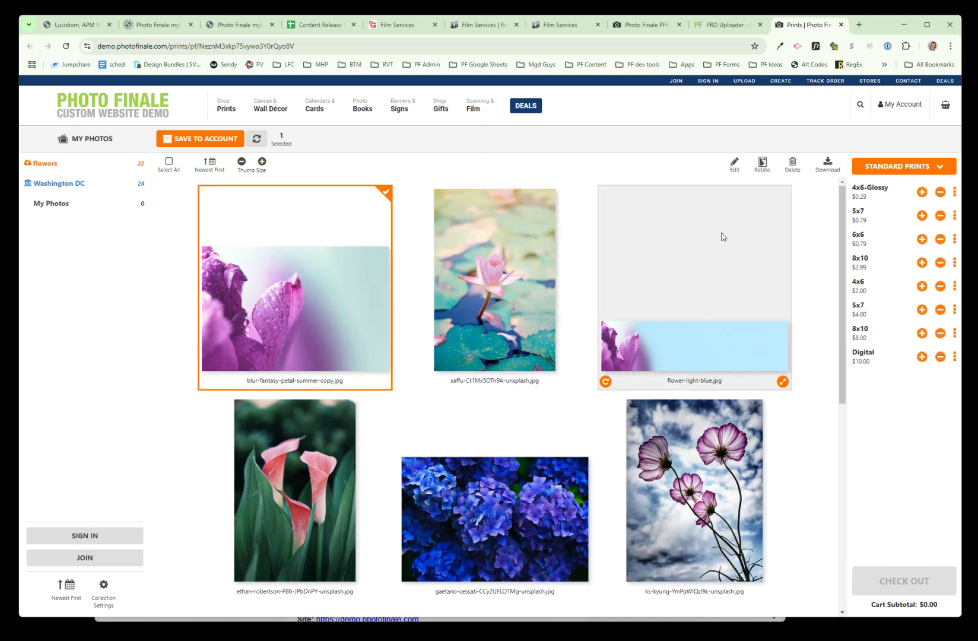
mouse_move(724, 200)
click(338, 261)
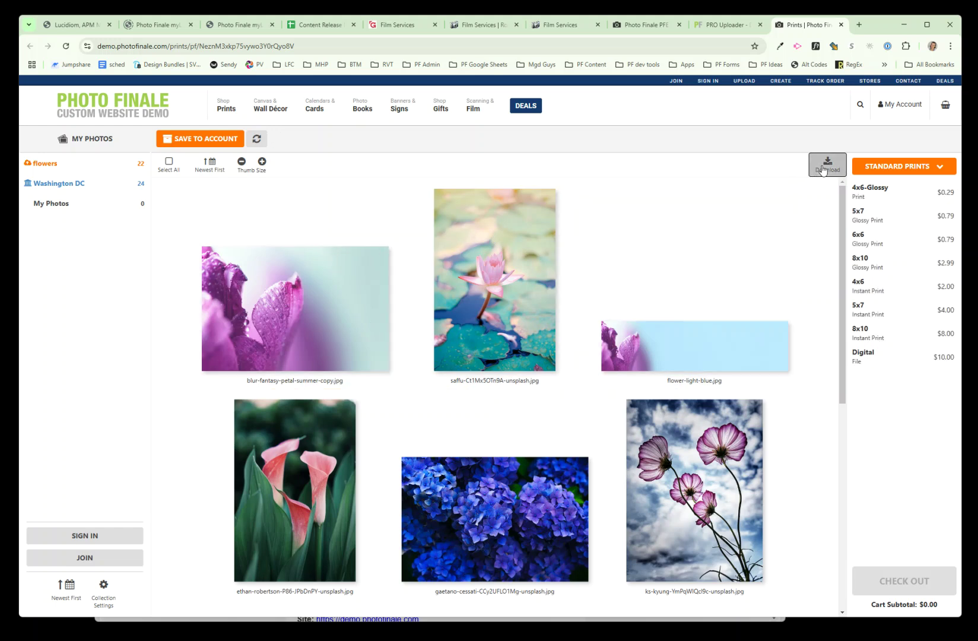
mouse_move(735, 251)
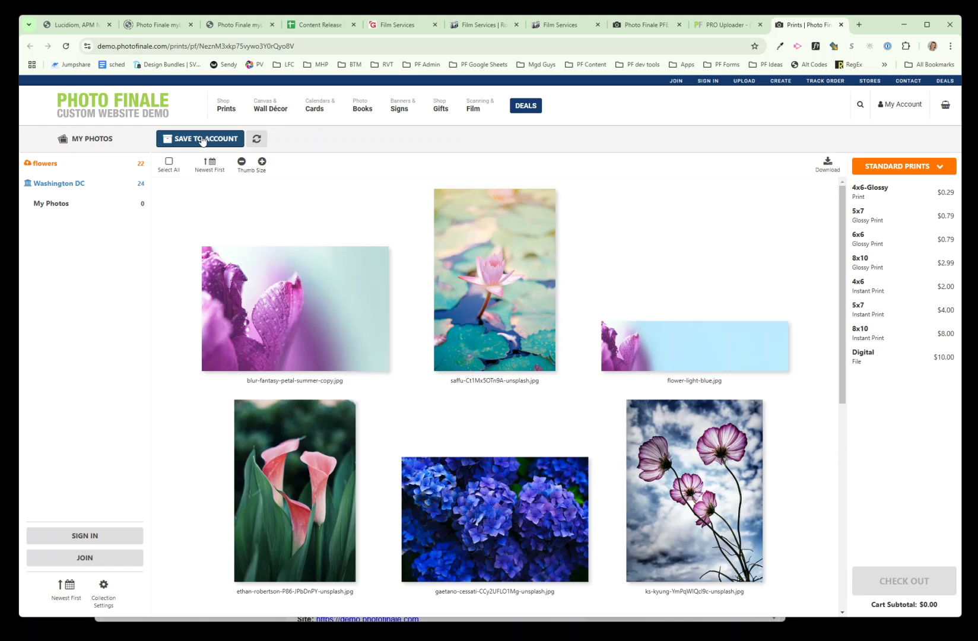
Step: Choose Save to Account and sign in with the customer's email and password
click(202, 140)
click(515, 172)
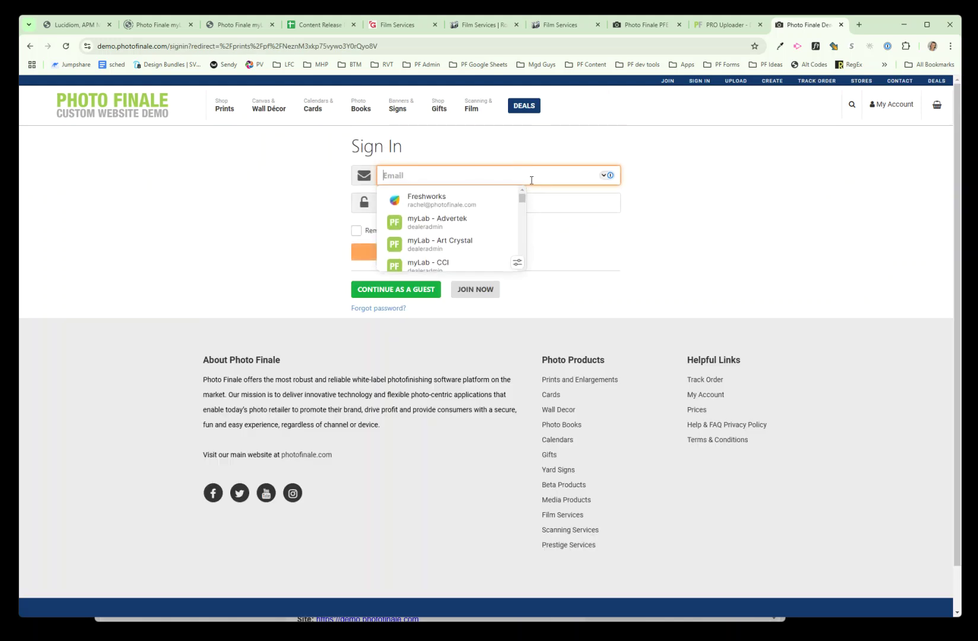
key(Tab)
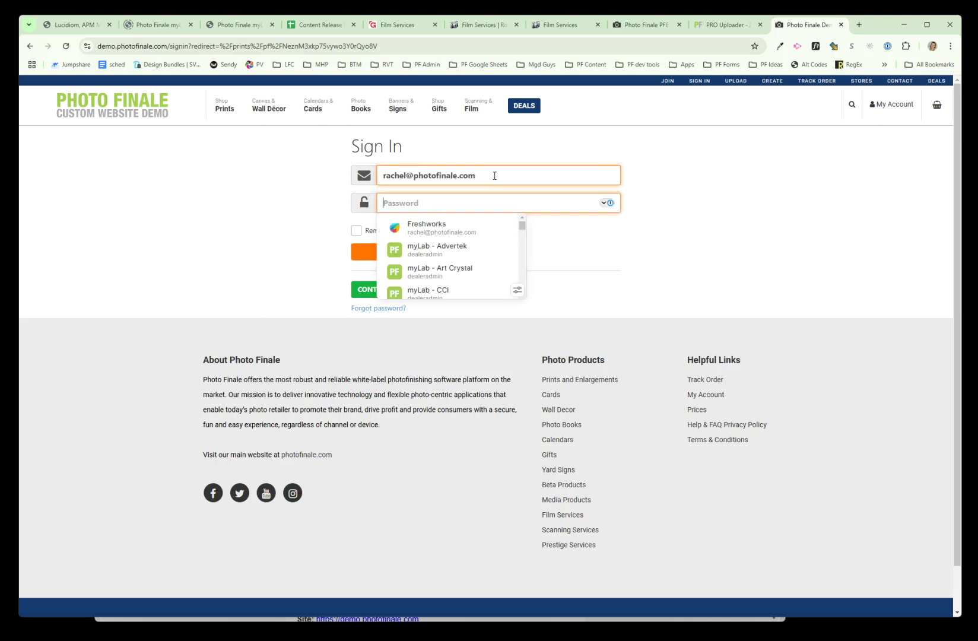
text(•••••••••••)
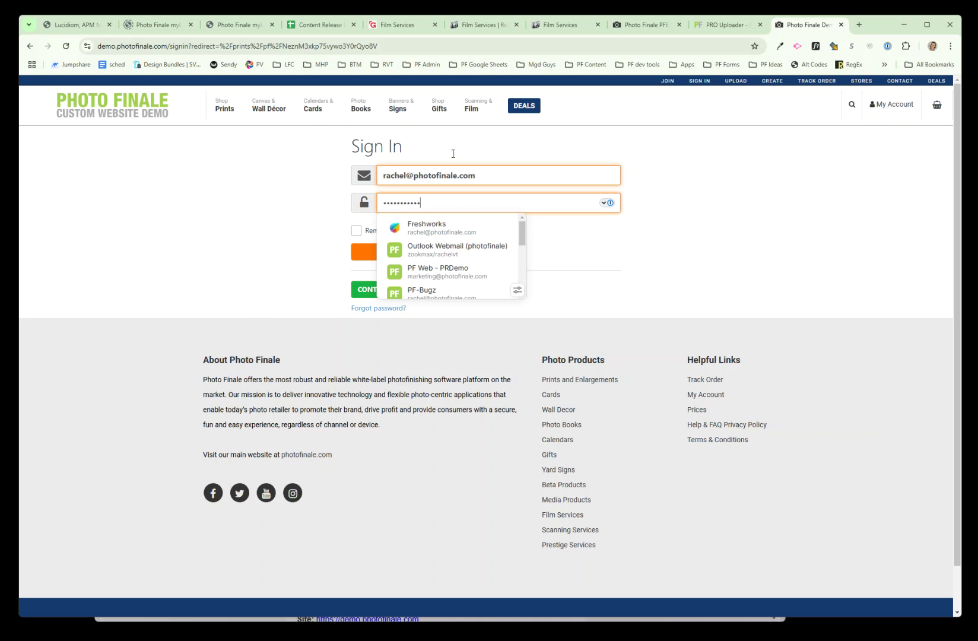
click(395, 251)
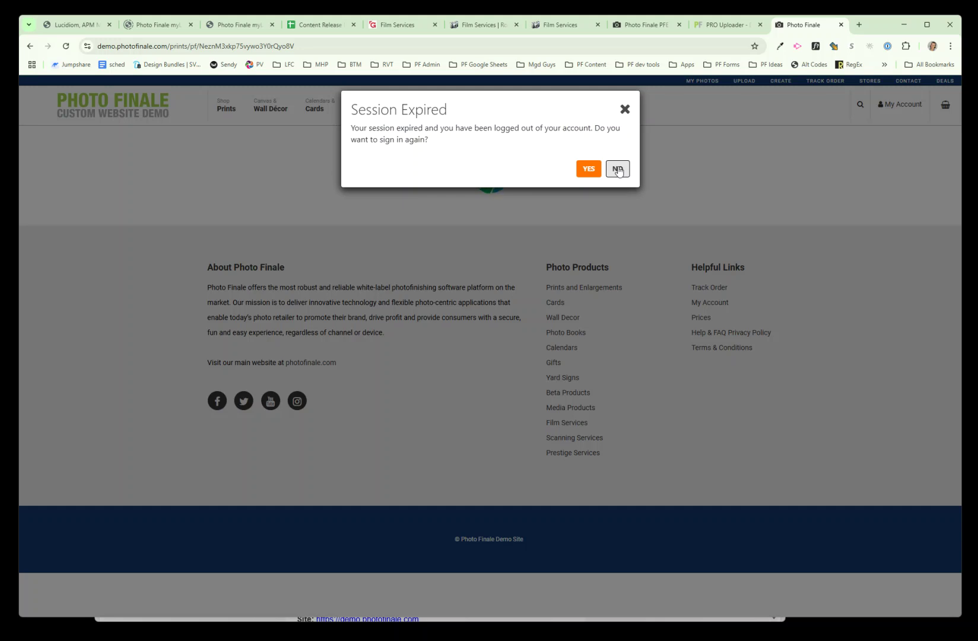
Step: Confirm signing in again after the Session Expired prompt
click(588, 169)
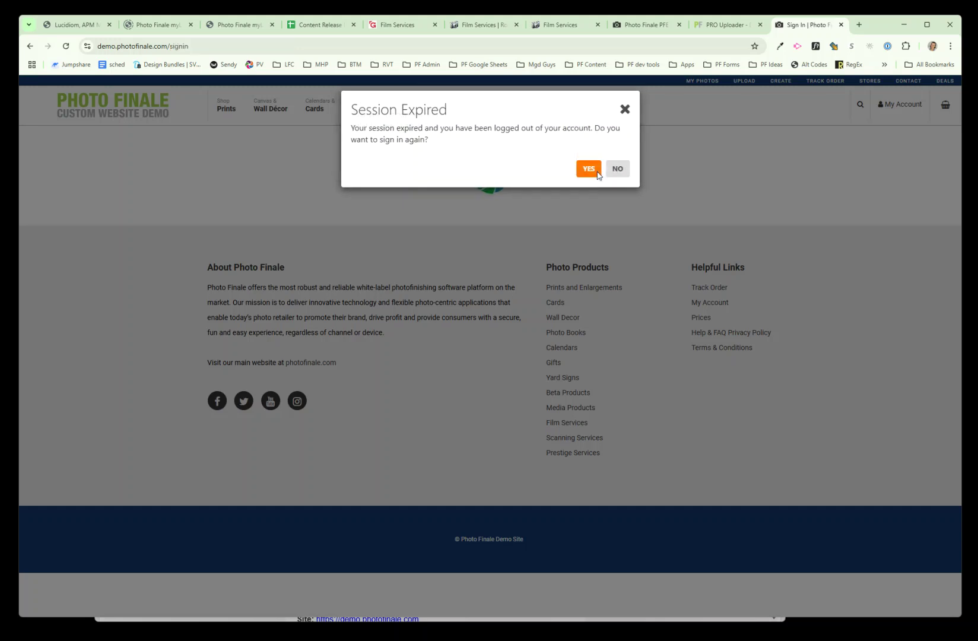
click(589, 169)
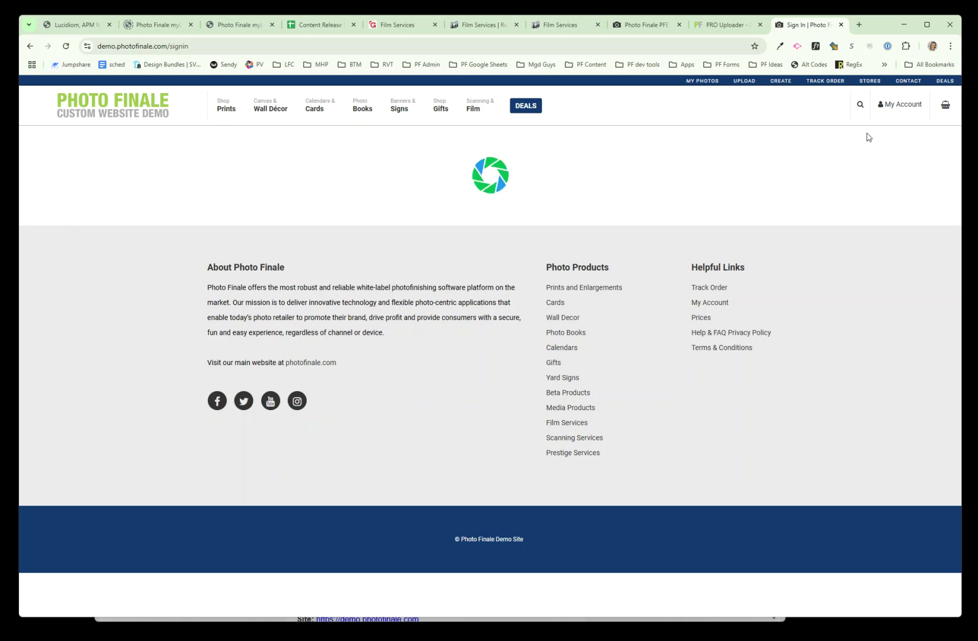
mouse_move(909, 107)
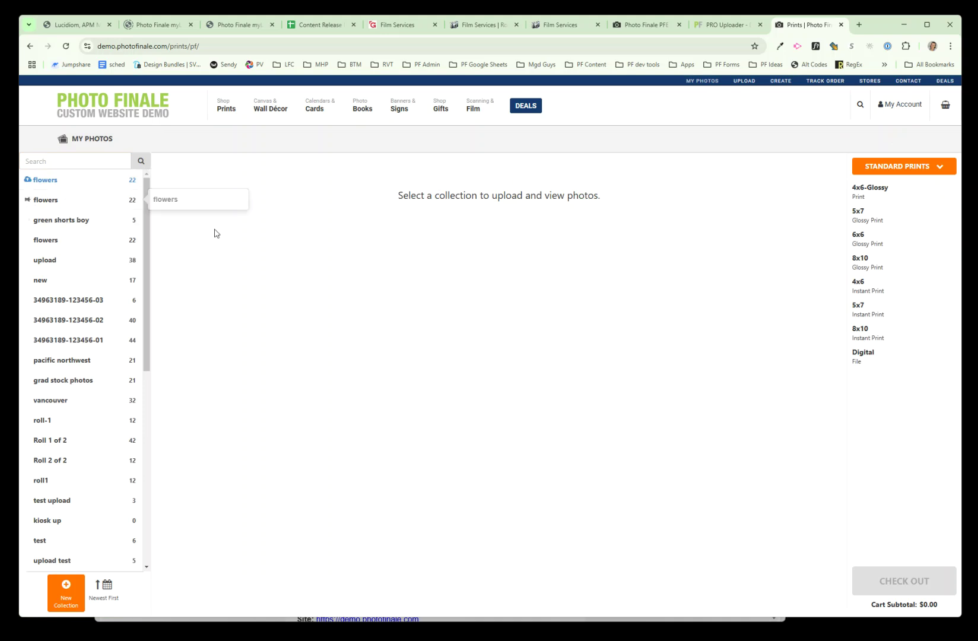
Step: Save the top flowers collection to the account, then return to the Photo Finale home page
click(62, 195)
click(63, 200)
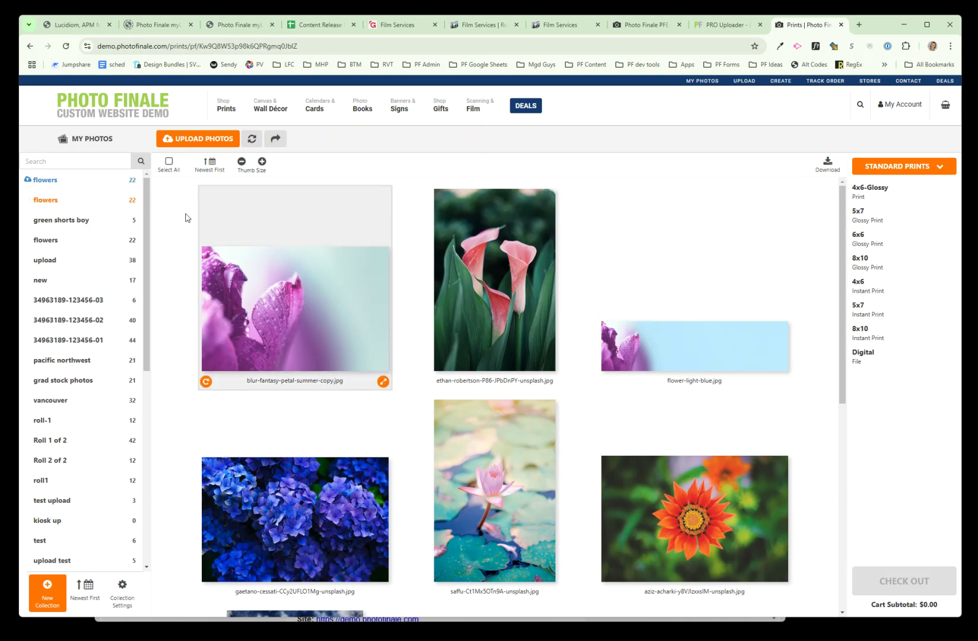
click(89, 187)
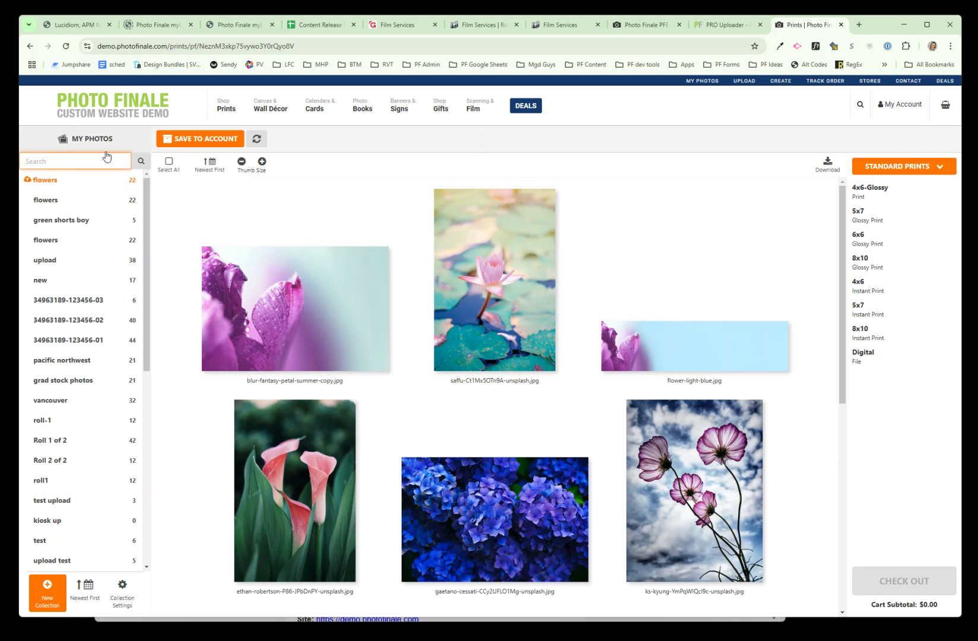
click(185, 141)
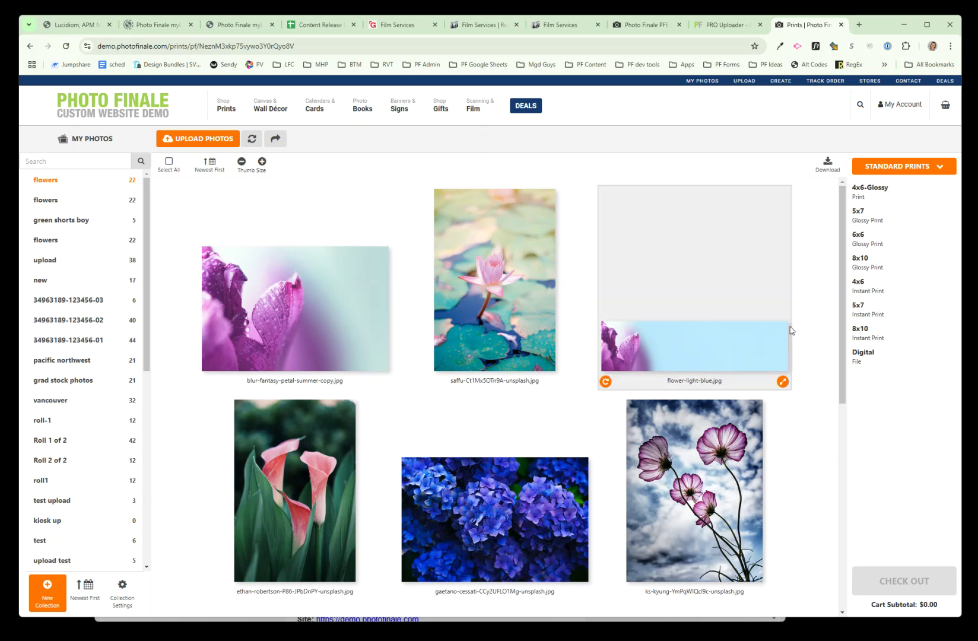
click(126, 120)
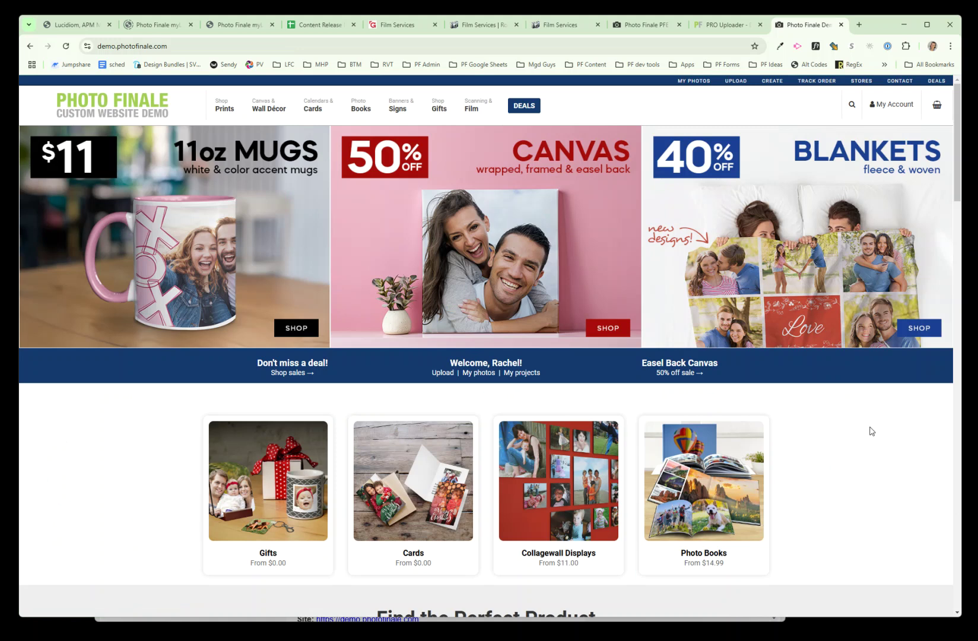
mouse_move(476, 110)
drag(887, 30, 887, 36)
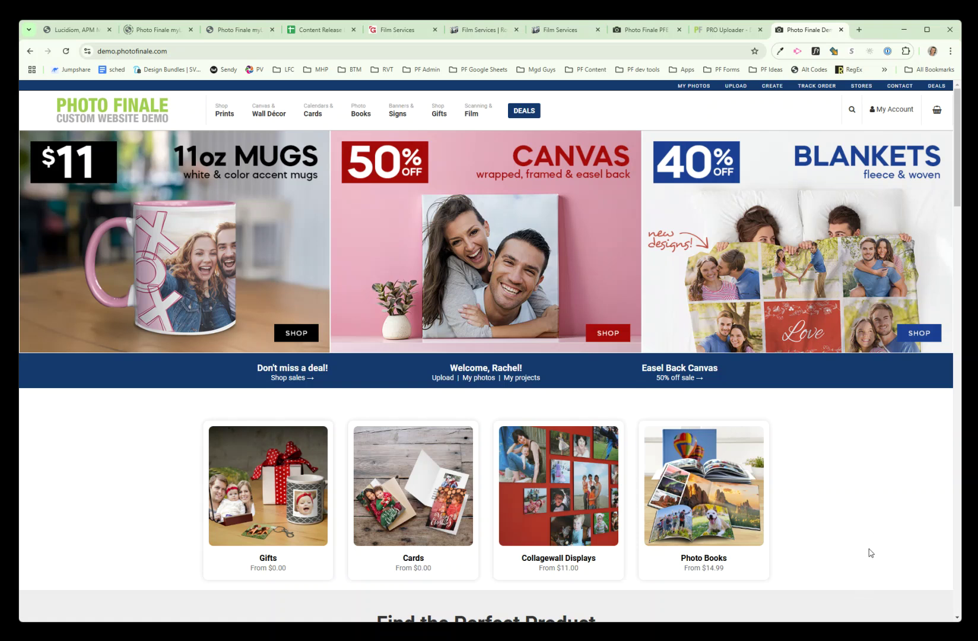
click(905, 35)
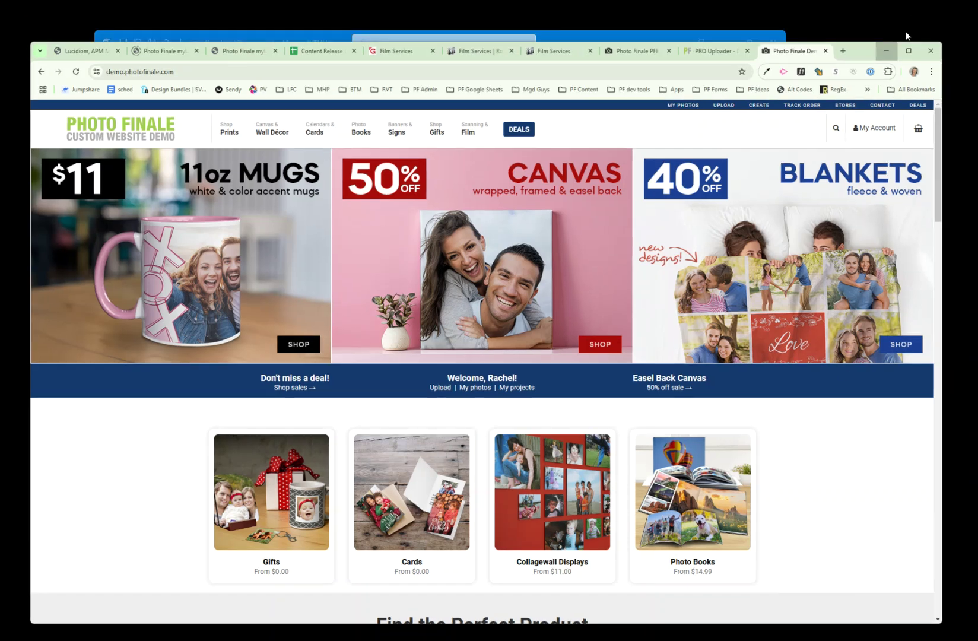
Step: Minimize the Outlook message to bring back the uploader's blank New Order form and two 22-photo orders
click(719, 60)
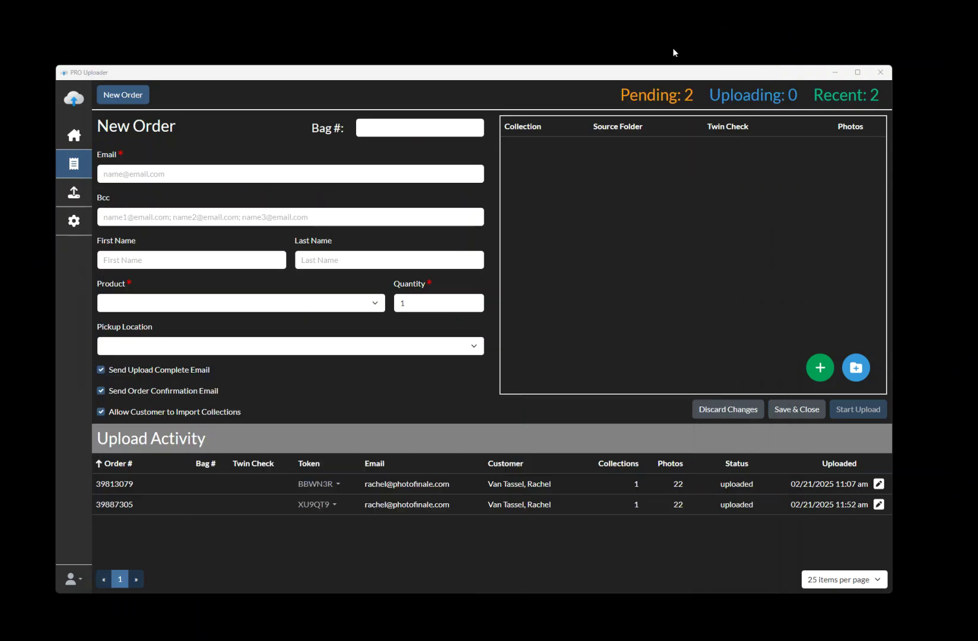